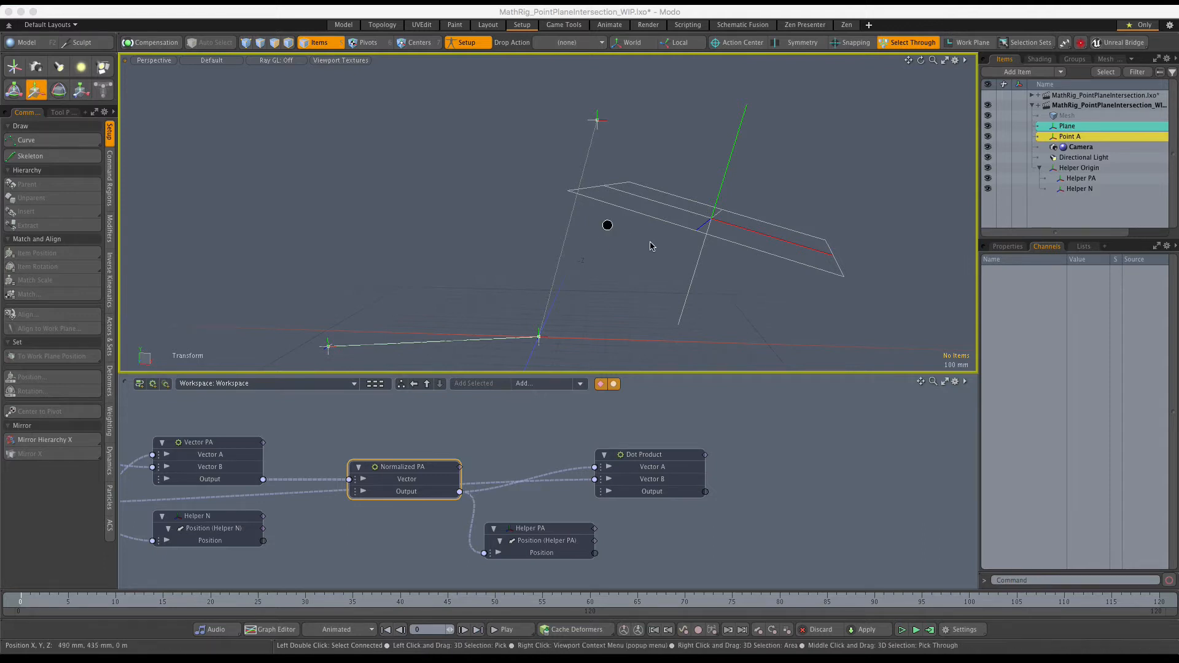
Hide Helper Origin together with its child locators Helper PA and Helper N in the viewport.
{"action": "left_click", "coordinate": [673, 216]}
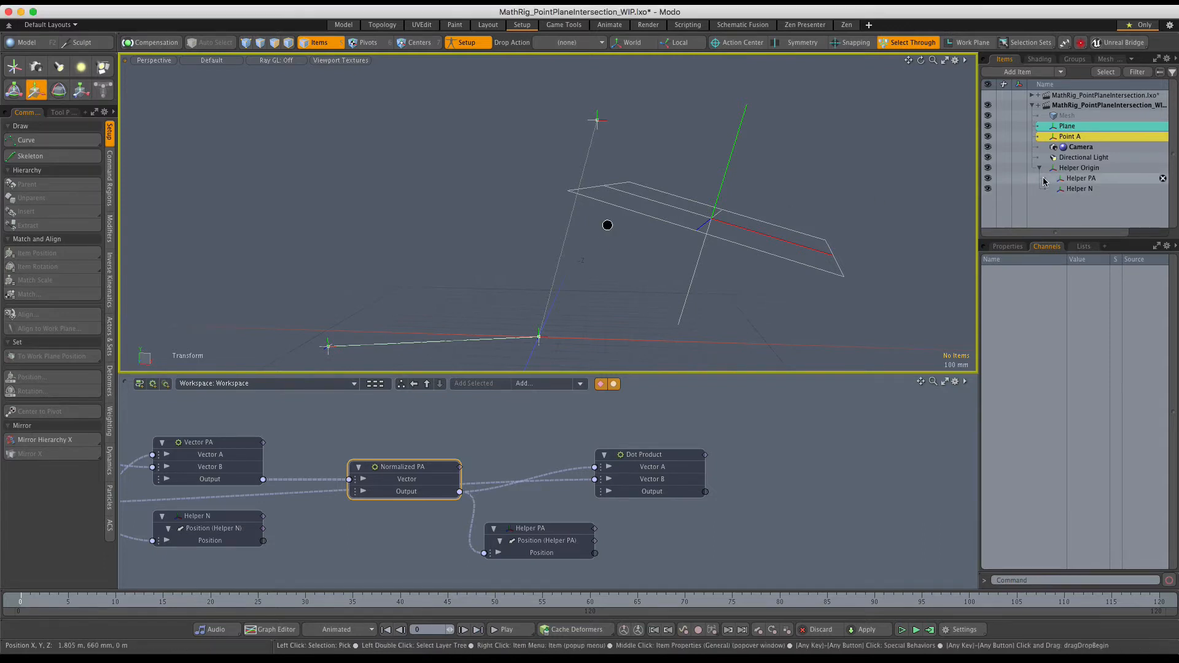
{"action": "left_click", "coordinate": [987, 168]}
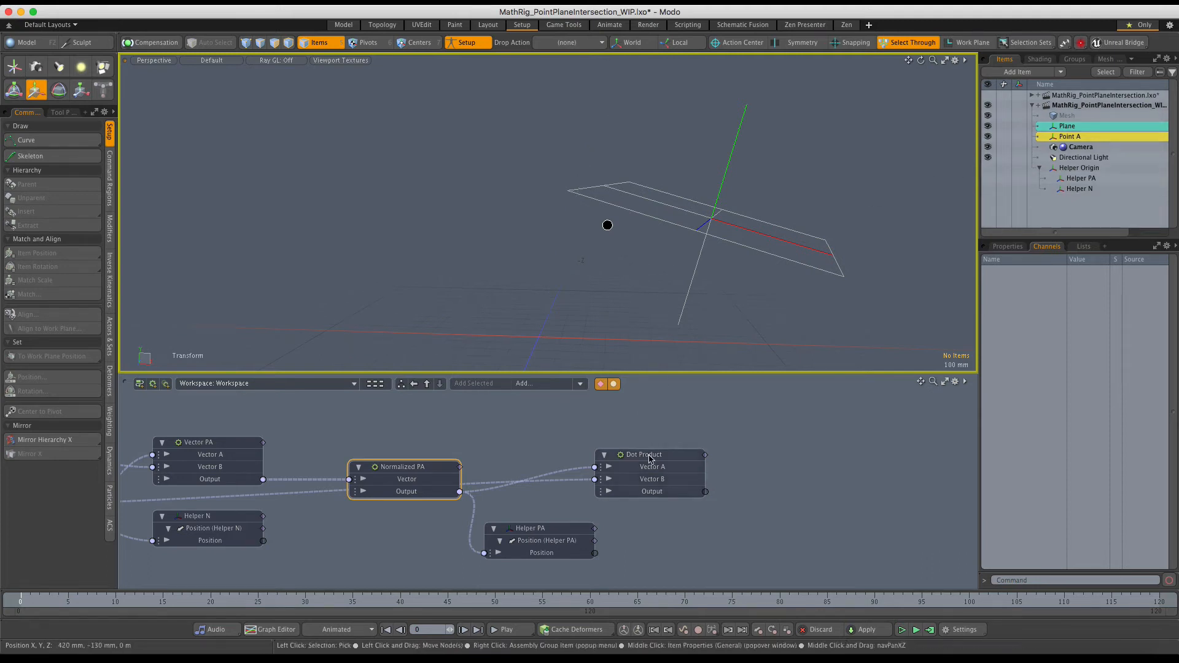
Add a Logic: A is greater than B modifier to the schematic and place it after the Dot Product node.
{"action": "middle_click_drag", "start_coordinate": [766, 444], "coordinate": [677, 442]}
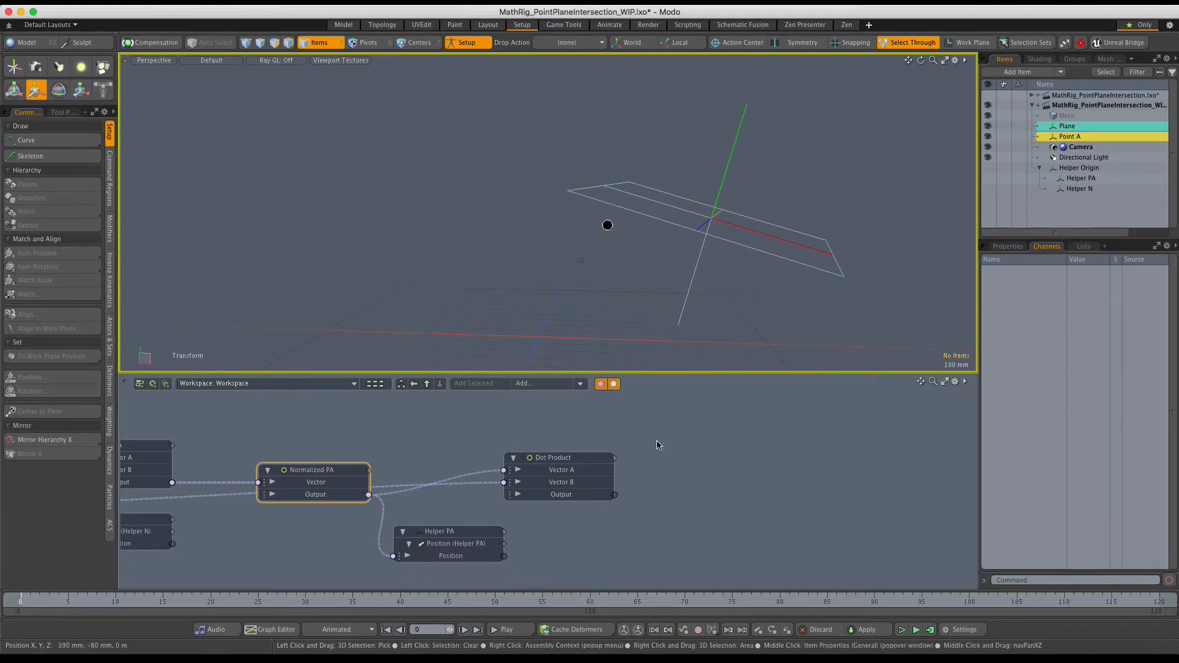
{"action": "left_click", "coordinate": [527, 383]}
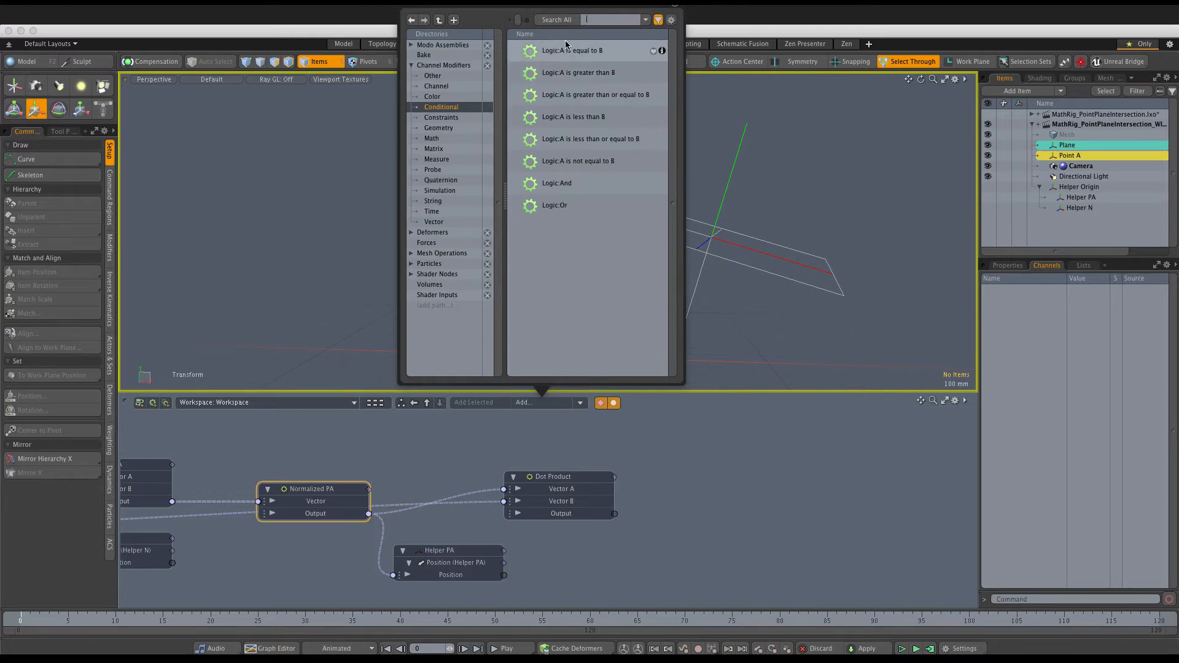
{"action": "left_click", "coordinate": [589, 75]}
{"action": "double_click", "coordinate": [590, 75]}
{"action": "left_click_drag", "start_coordinate": [668, 509], "coordinate": [793, 431]}
Rename the greater-than node as Is Above The Plane and connect Dot Product's Output X to its Value A.
{"action": "double_click", "coordinate": [785, 423]}
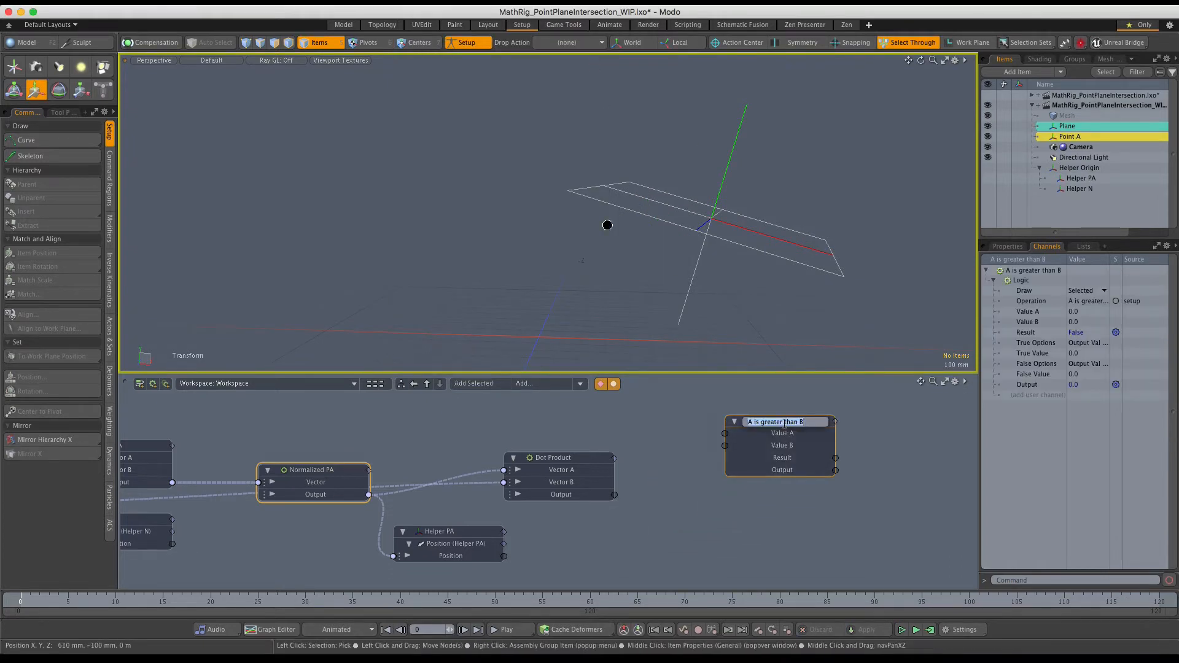
{"action": "type", "text": "Is Above The Plane"}
{"action": "key", "text": "Return"}
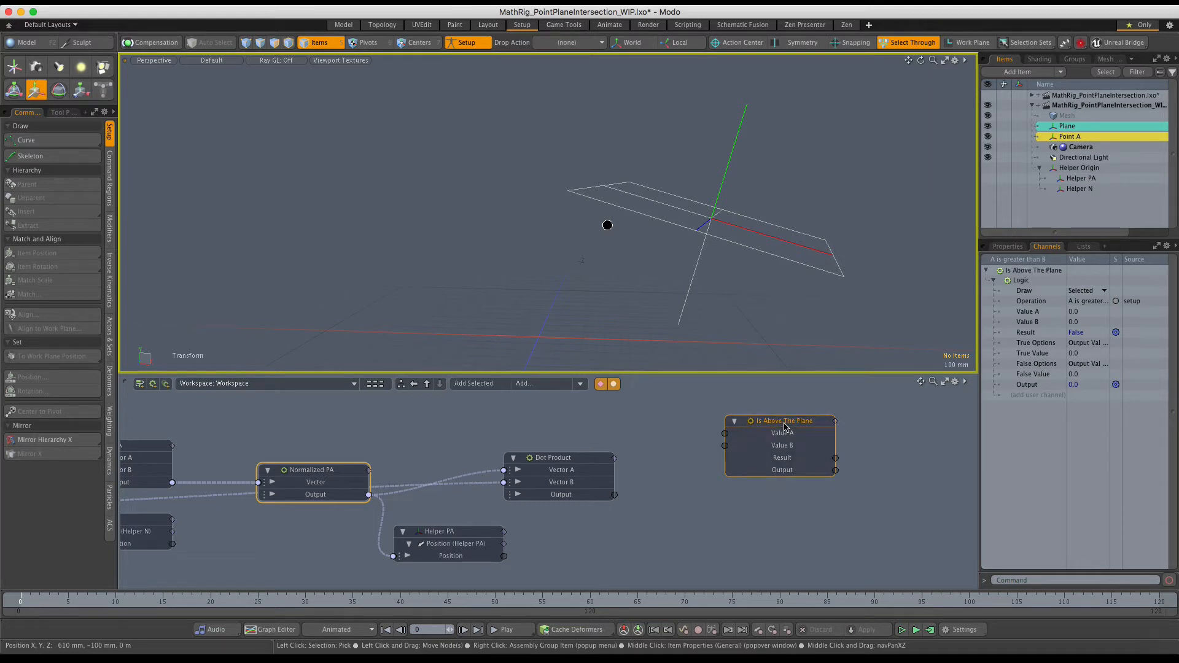
{"action": "left_click", "coordinate": [612, 500]}
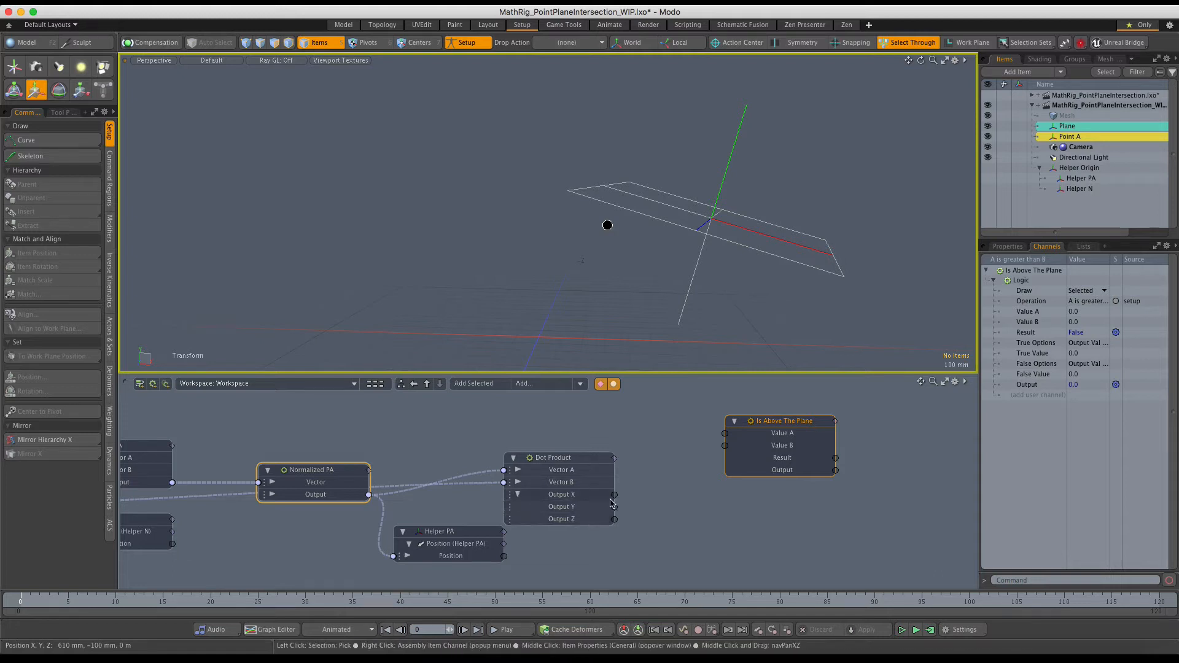
{"action": "left_click_drag", "start_coordinate": [716, 487], "coordinate": [725, 434]}
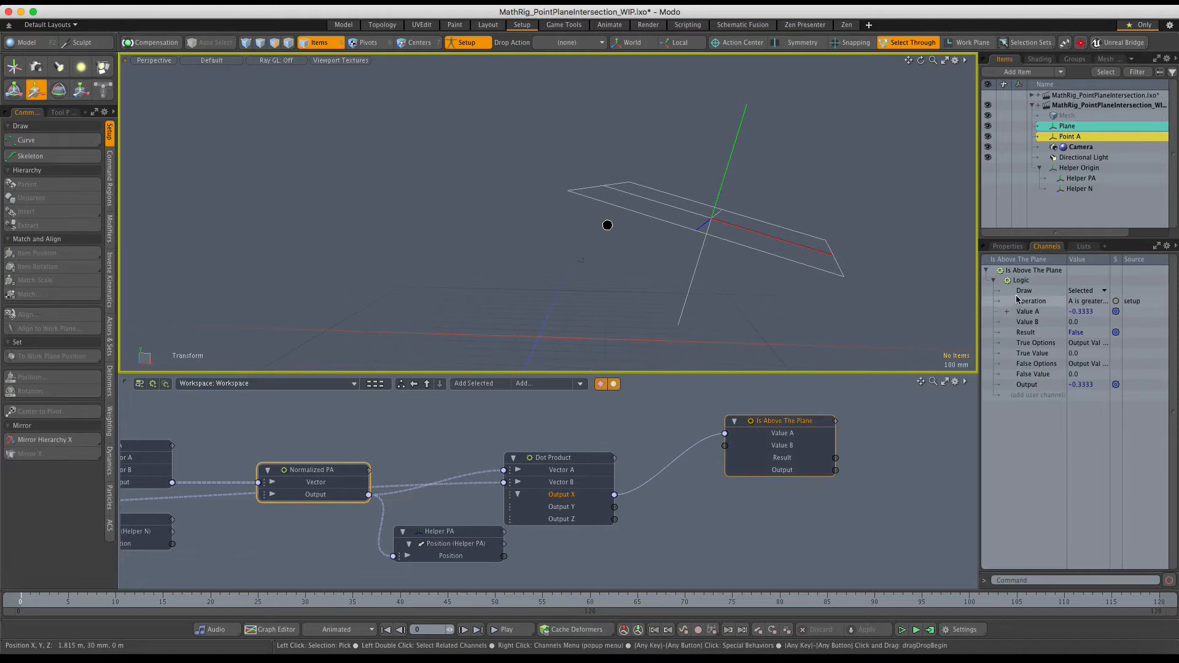
Set Is Above The Plane to Output True Value with 1.0 if true and Output False Value with 0.0 if false.
{"action": "left_click", "coordinate": [1019, 247]}
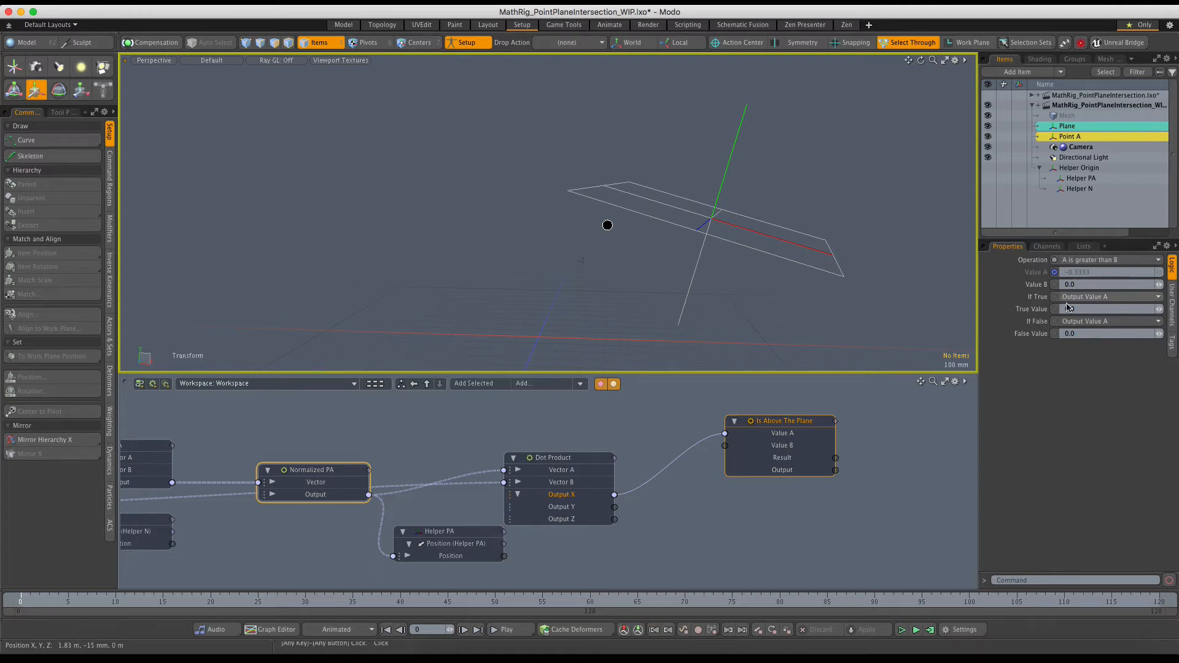
{"action": "left_click", "coordinate": [1087, 298]}
{"action": "left_click", "coordinate": [1091, 317]}
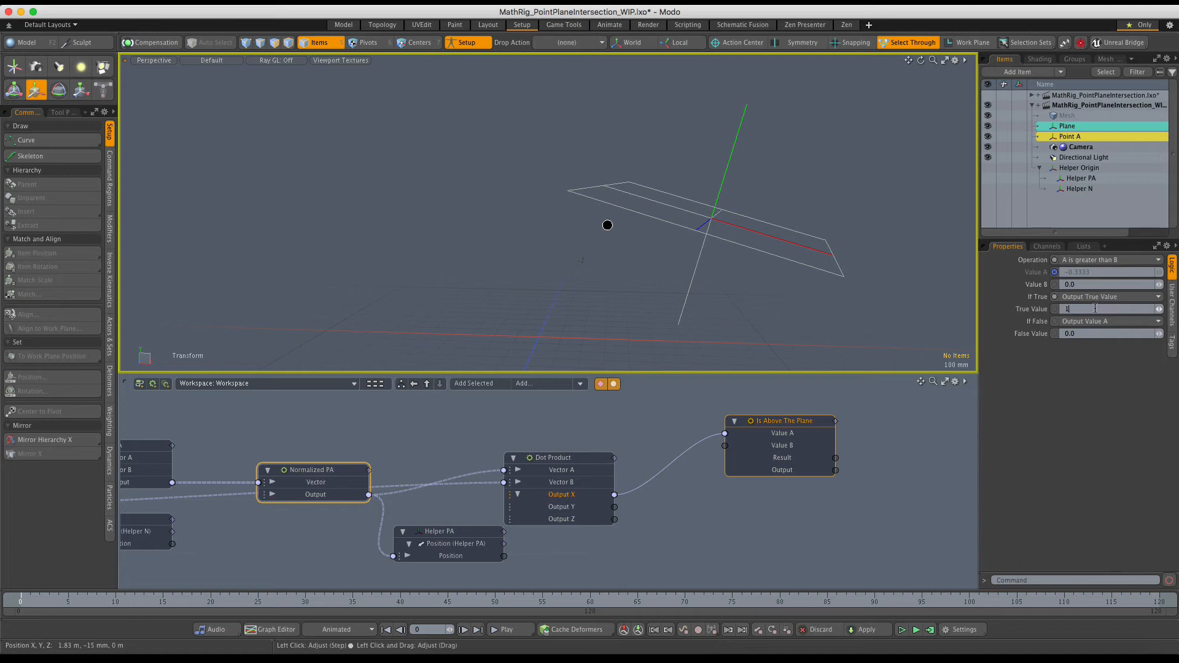
{"action": "left_click", "coordinate": [1093, 321]}
{"action": "left_click", "coordinate": [1088, 342]}
{"action": "left_click", "coordinate": [1086, 335]}
Set the editor color of the Is Above The Plane node to Red.
{"action": "left_click_drag", "start_coordinate": [706, 482], "coordinate": [653, 489], "text": "ctrl+alt"}
{"action": "left_click_drag", "start_coordinate": [653, 489], "coordinate": [787, 485], "text": "alt"}
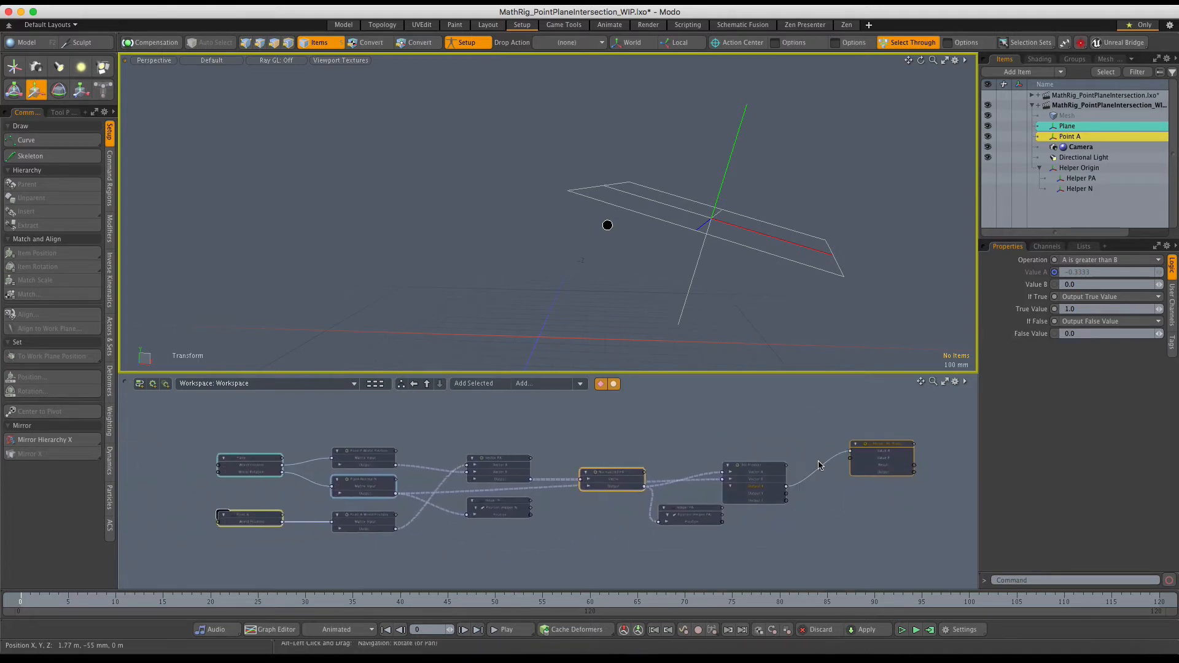
{"action": "right_click", "coordinate": [894, 448]}
{"action": "mouse_move", "coordinate": [884, 341]}
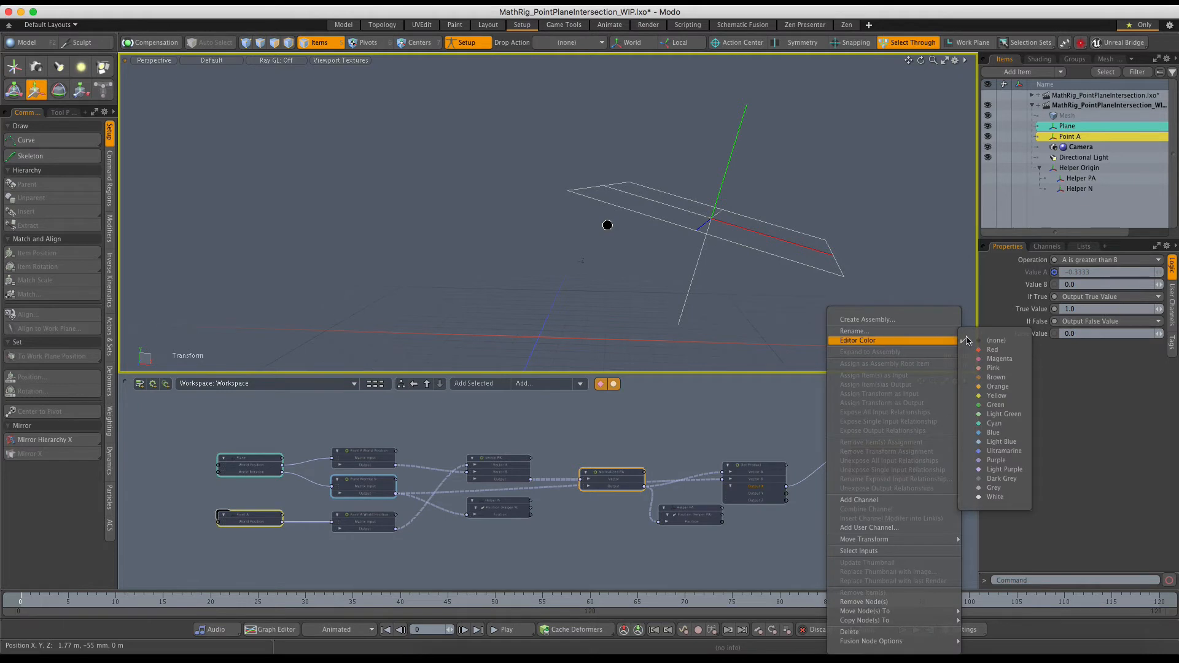
{"action": "left_click", "coordinate": [990, 345]}
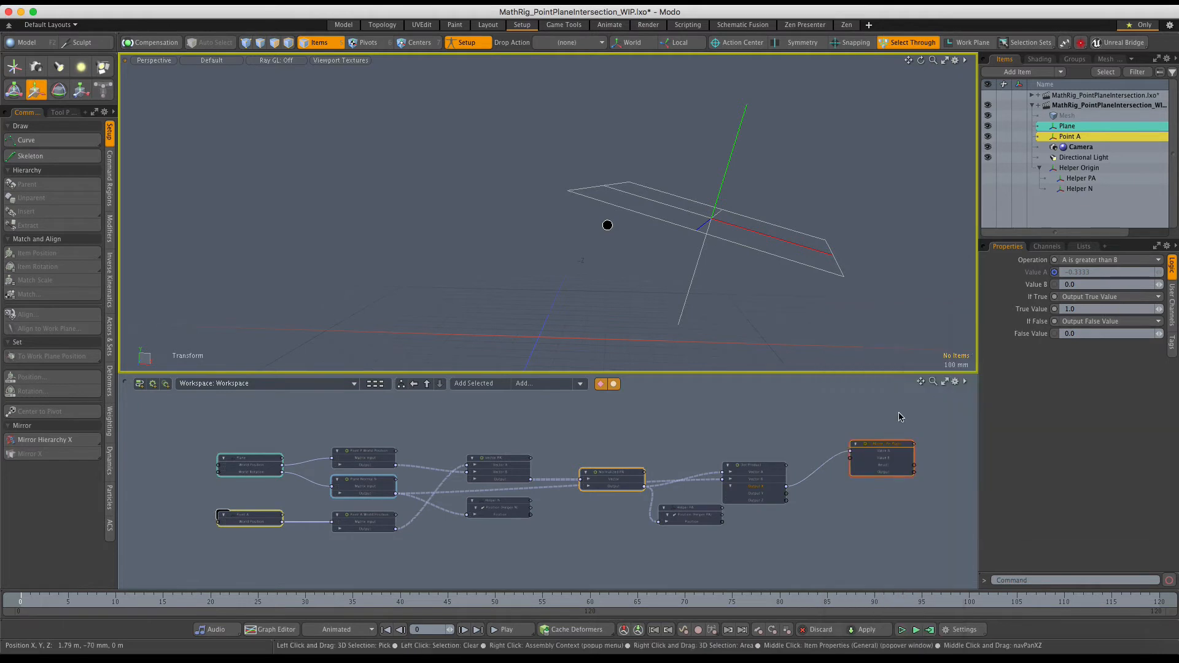
Add Point A's Fill Color channel to its schematic node and expand it into separate R, G and B channels.
{"action": "left_click", "coordinate": [258, 459]}
{"action": "left_click", "coordinate": [259, 461]}
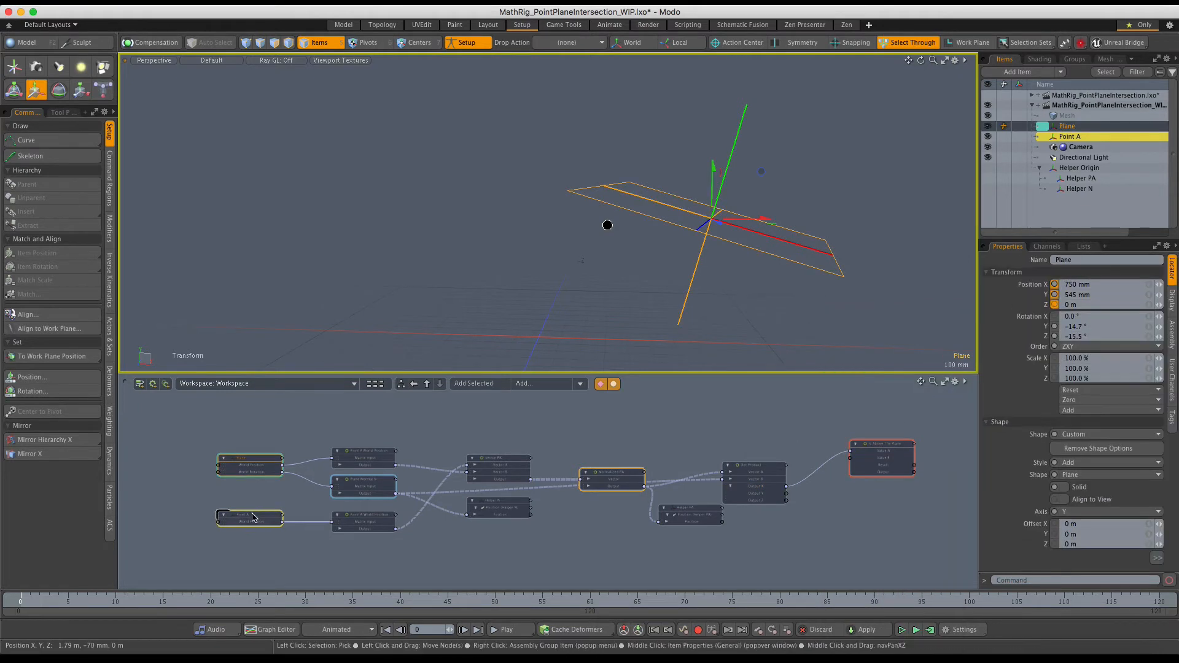
{"action": "left_click", "coordinate": [255, 516]}
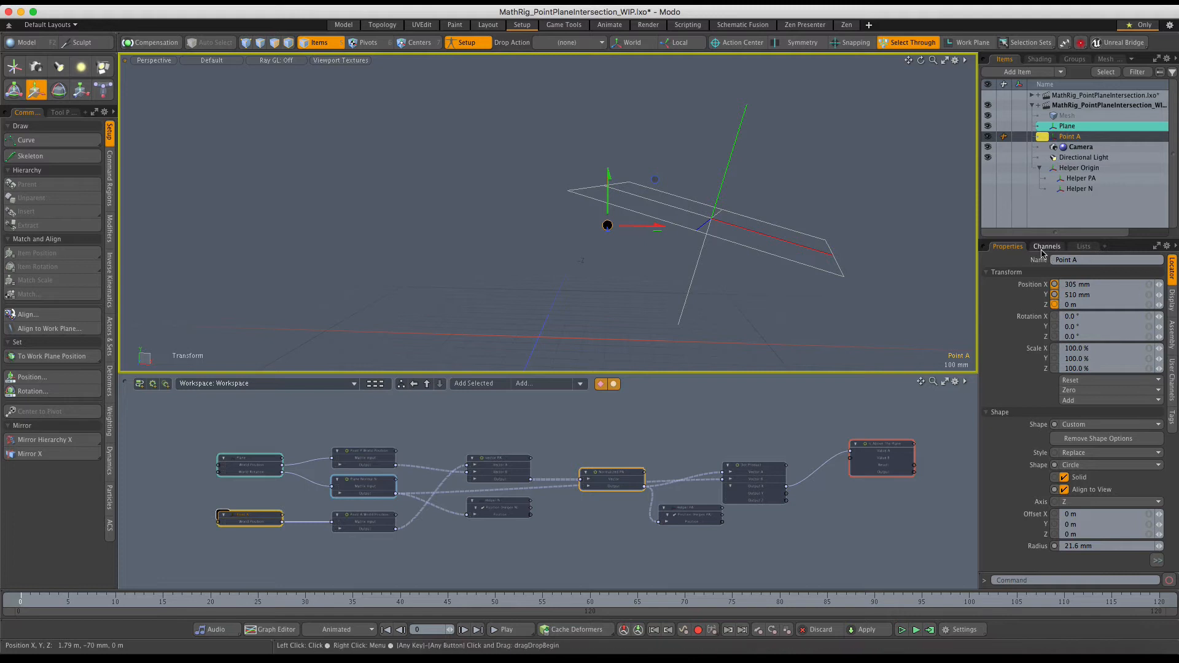
{"action": "left_click", "coordinate": [1170, 301]}
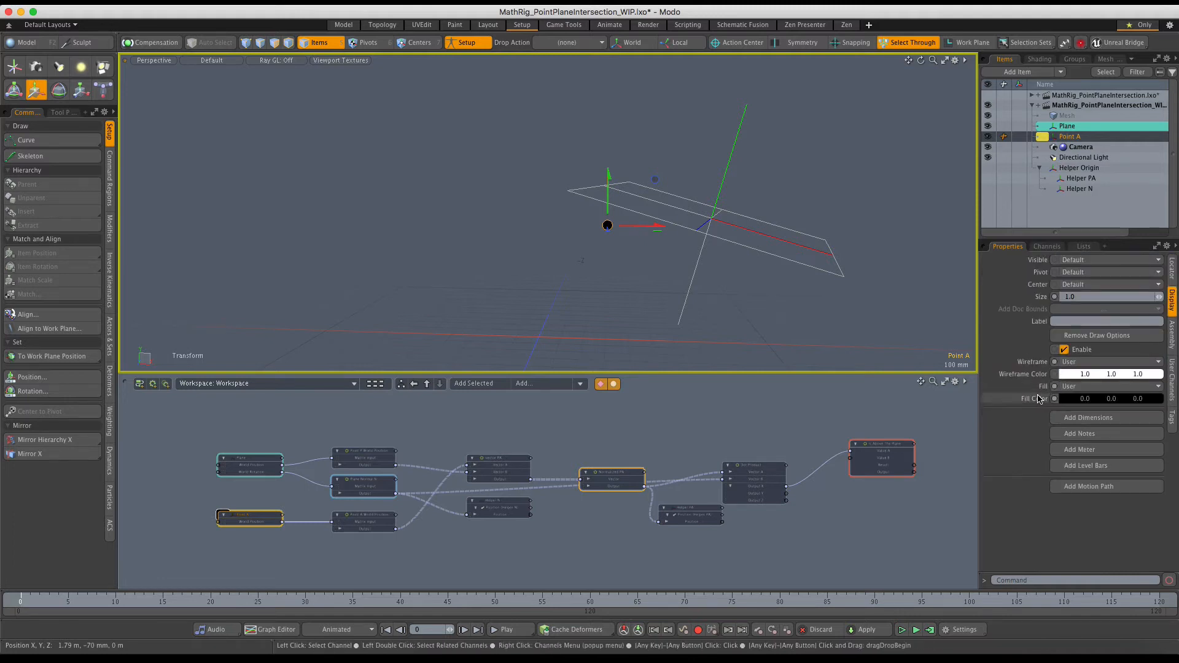
{"action": "left_click_drag", "start_coordinate": [197, 555], "coordinate": [198, 555]}
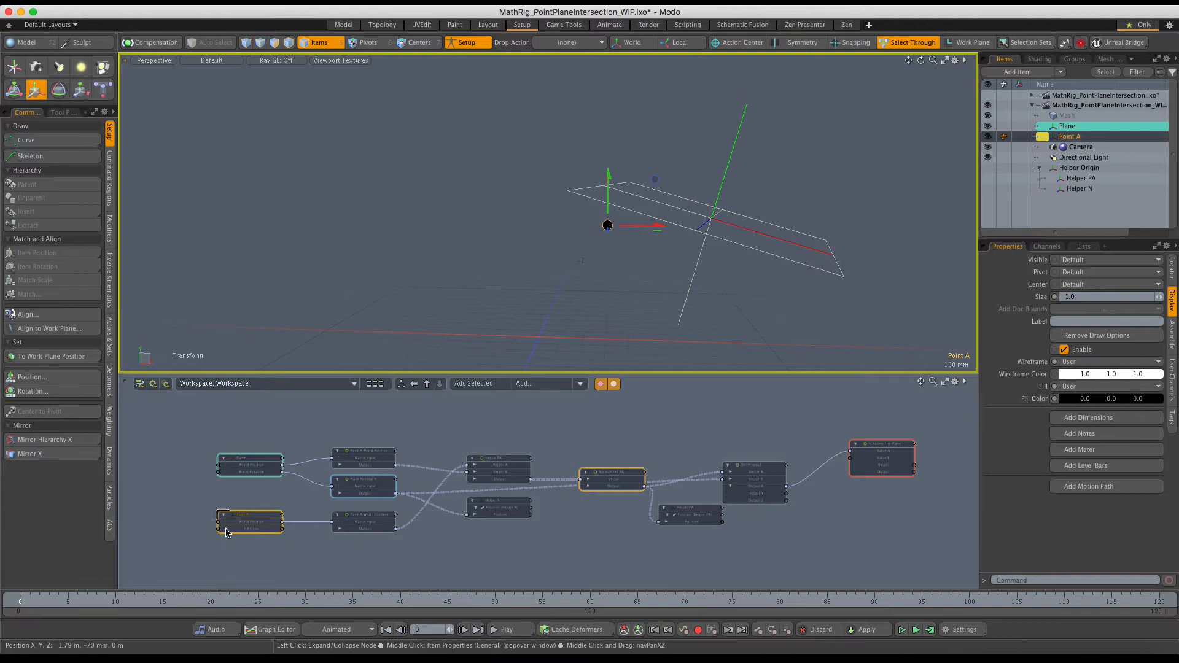
{"action": "left_click", "coordinate": [225, 530]}
Connect the Output of Is Above The Plane to Point A's Fill Color R and place the Point A node after it.
{"action": "scroll", "coordinate": [225, 530], "scroll_direction": "up", "scroll_amount": 2}
{"action": "middle_click_drag", "start_coordinate": [426, 523], "coordinate": [375, 523]}
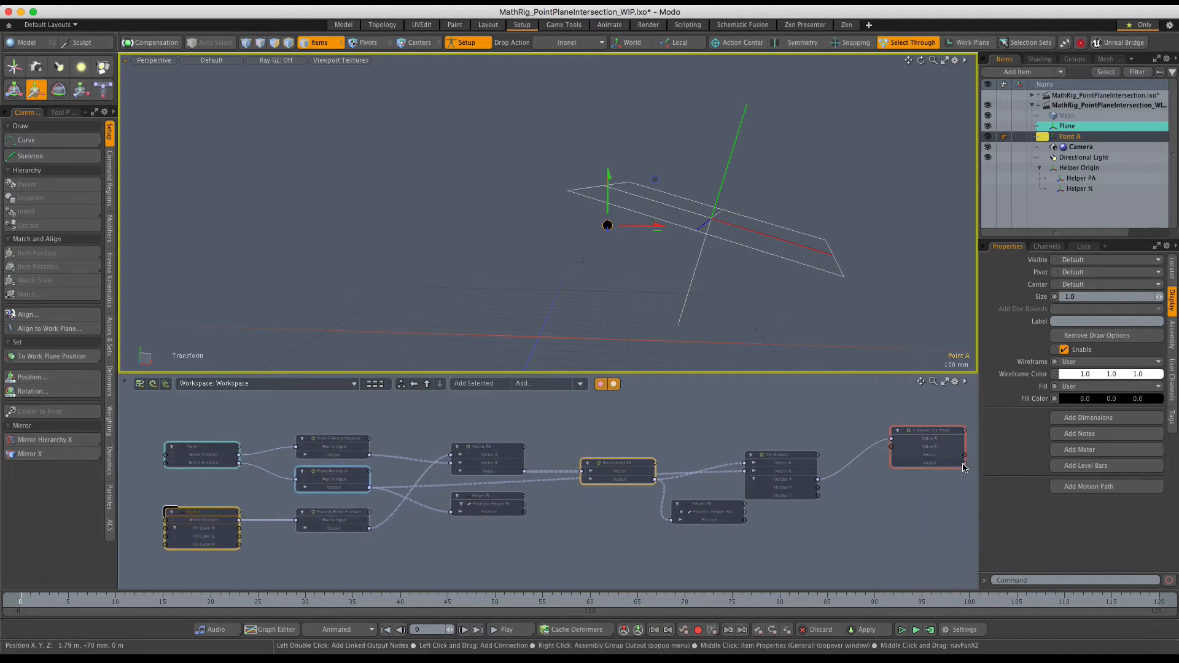
{"action": "left_click_drag", "start_coordinate": [962, 471], "coordinate": [917, 496]}
{"action": "left_click_drag", "start_coordinate": [801, 487], "coordinate": [515, 482], "text": "alt"}
{"action": "left_click_drag", "start_coordinate": [629, 505], "coordinate": [785, 449]}
{"action": "left_click_drag", "start_coordinate": [706, 444], "coordinate": [668, 449], "text": "ctrl+alt"}
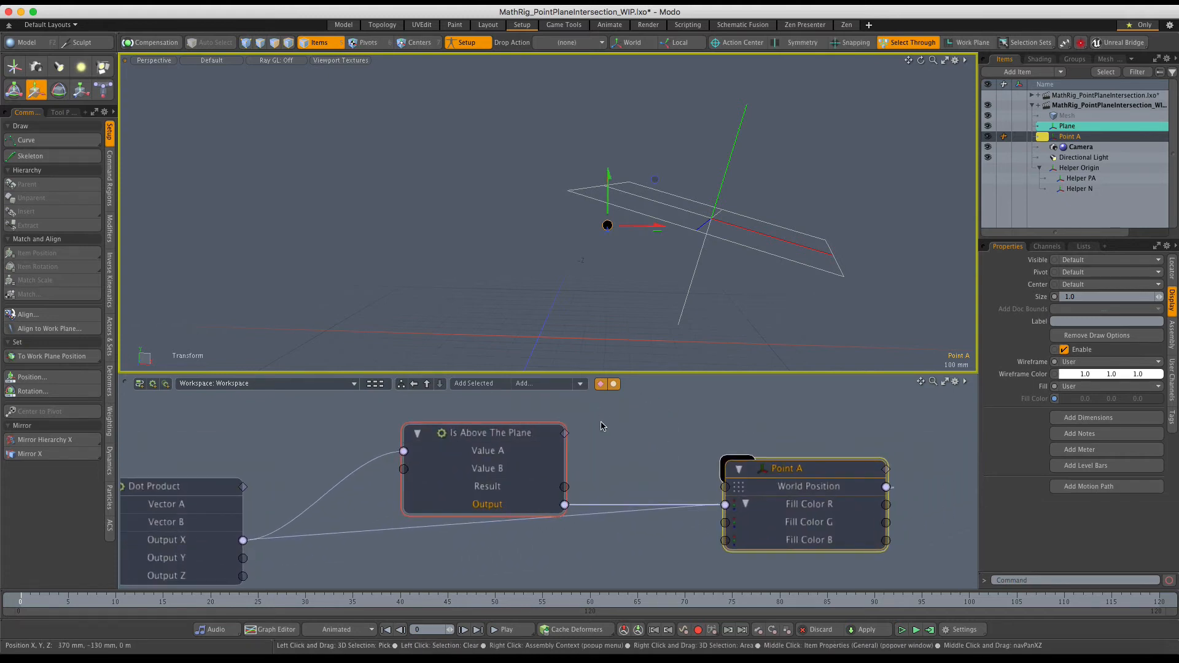
Move Point A relative to the plane in the viewport to test its fill color.
{"action": "left_click", "coordinate": [619, 465]}
{"action": "left_click", "coordinate": [604, 227]}
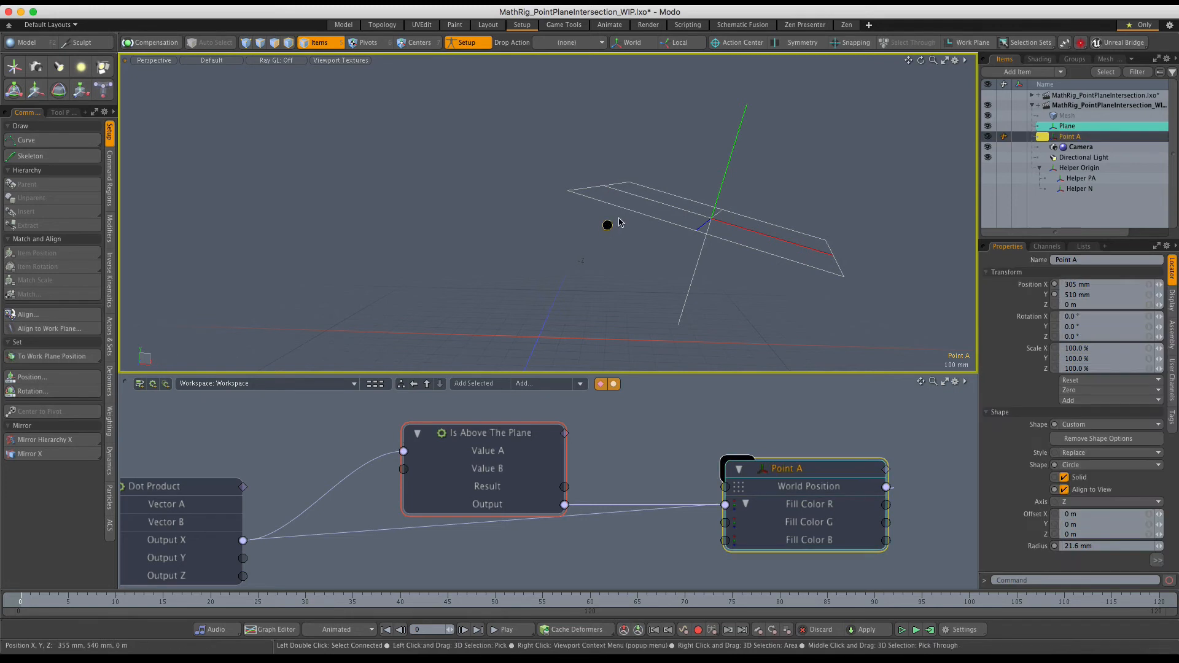
{"action": "key", "text": "w"}
{"action": "left_click_drag", "start_coordinate": [654, 179], "coordinate": [691, 112]}
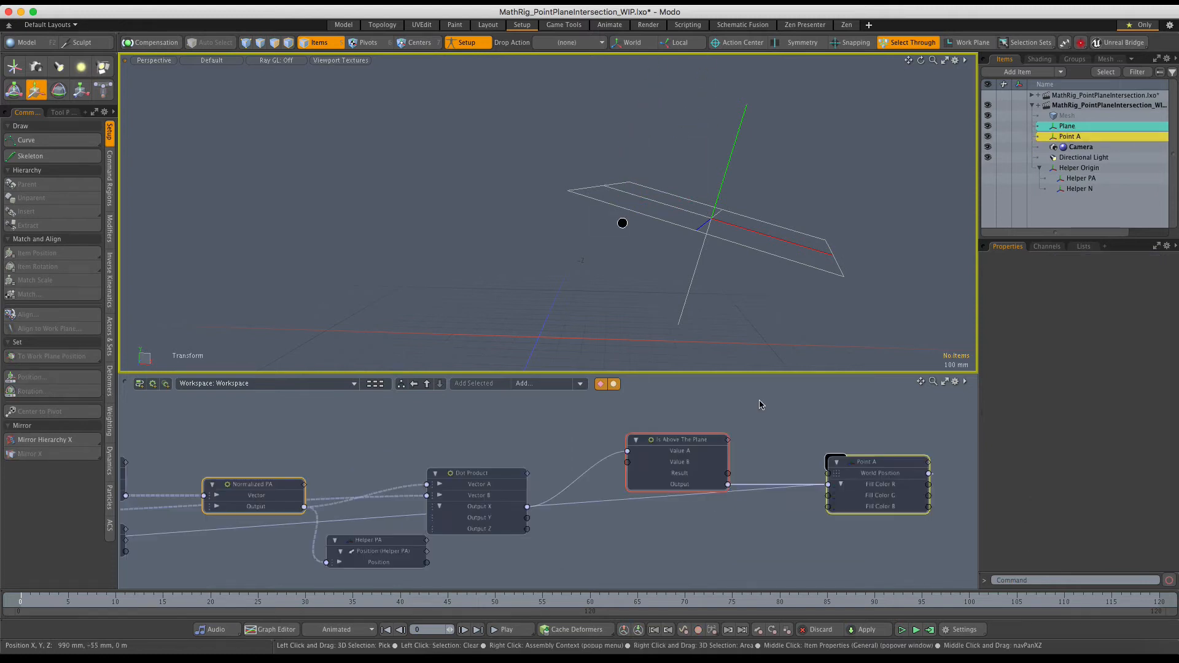
Add a Logic: A is less than B modifier to the schematic and set its editor color to Blue.
{"action": "left_click", "coordinate": [537, 391]}
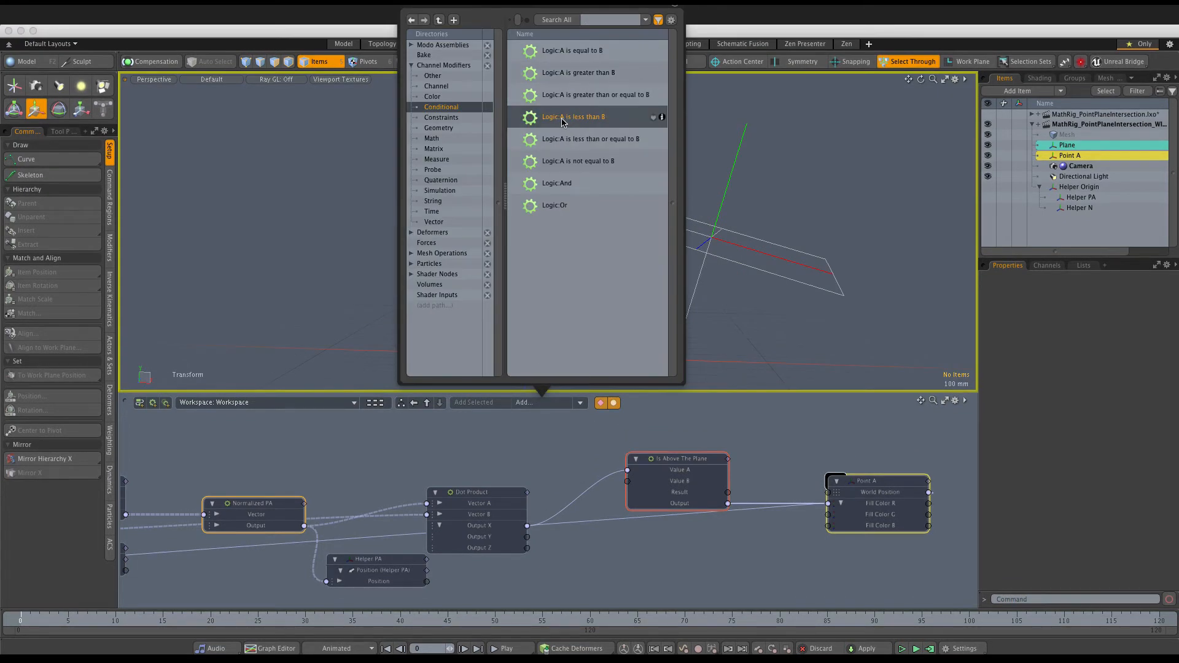
{"action": "left_click", "coordinate": [588, 123]}
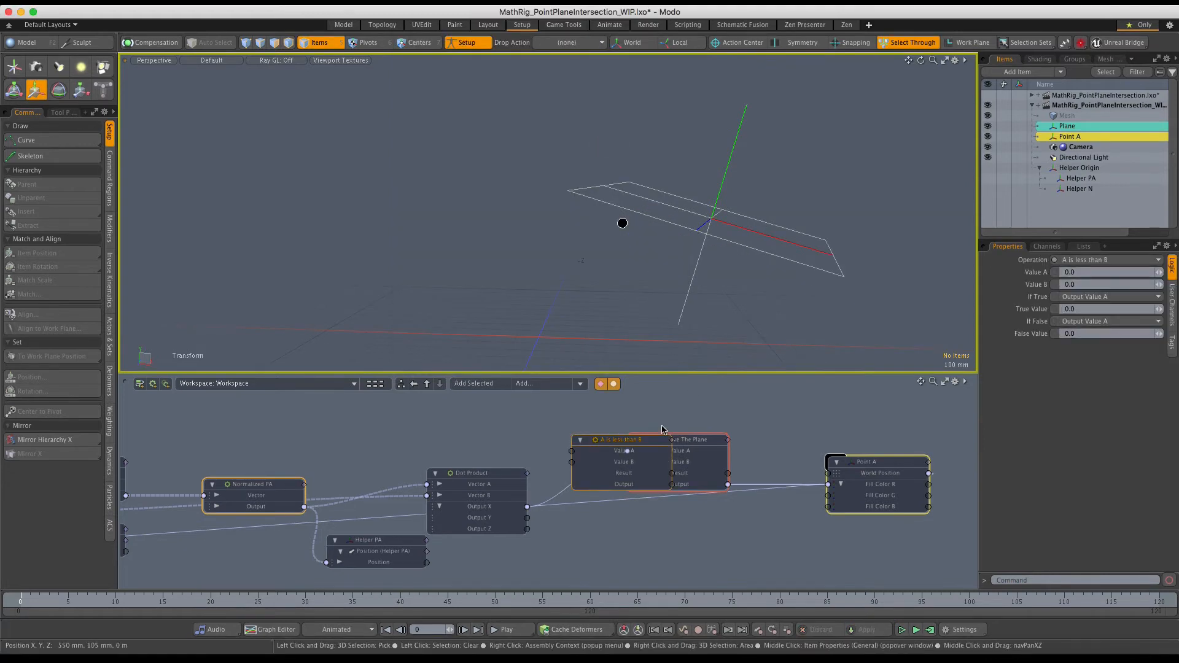
{"action": "right_click", "coordinate": [687, 532]}
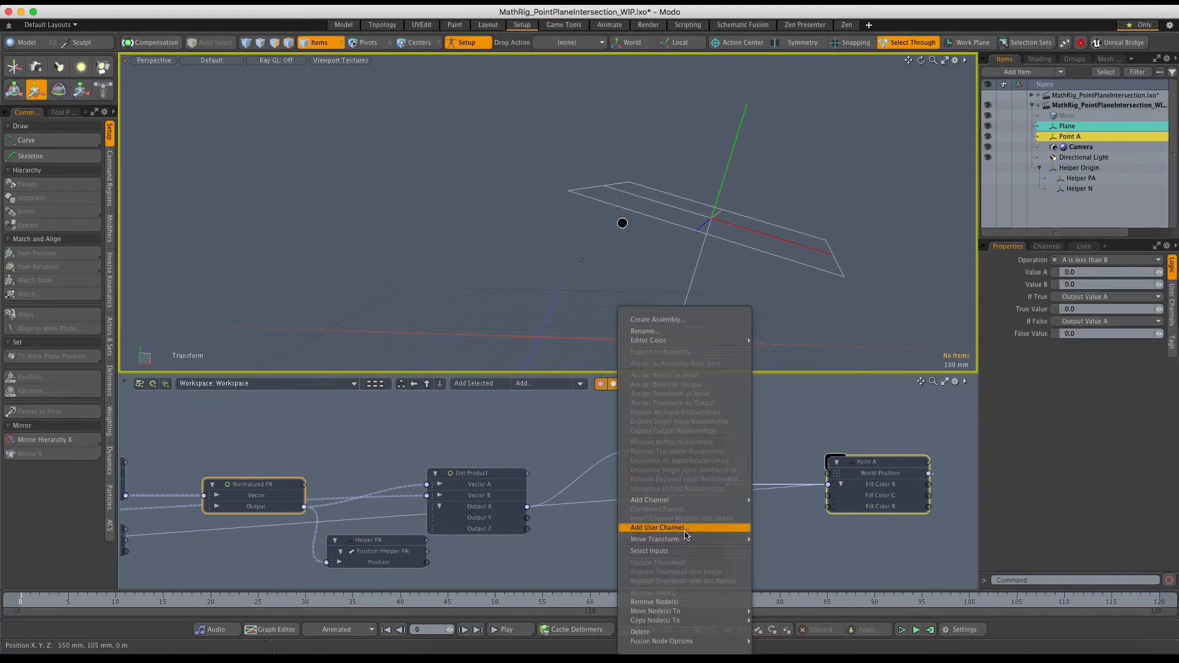
{"action": "mouse_move", "coordinate": [673, 346]}
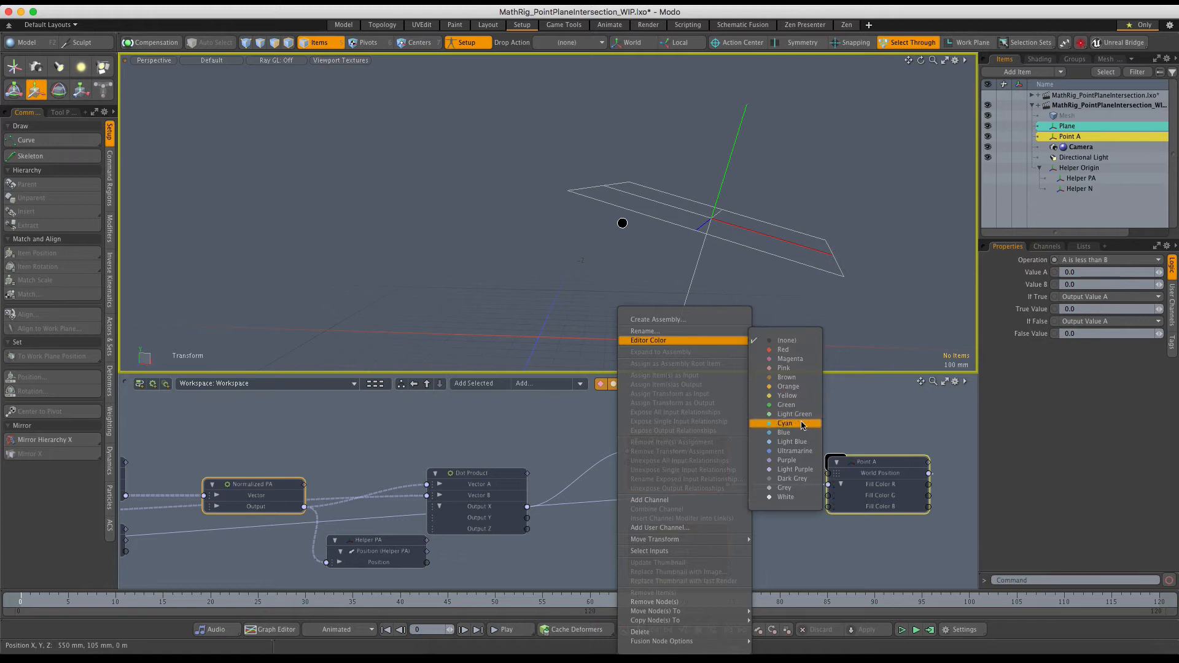
{"action": "left_click", "coordinate": [785, 433]}
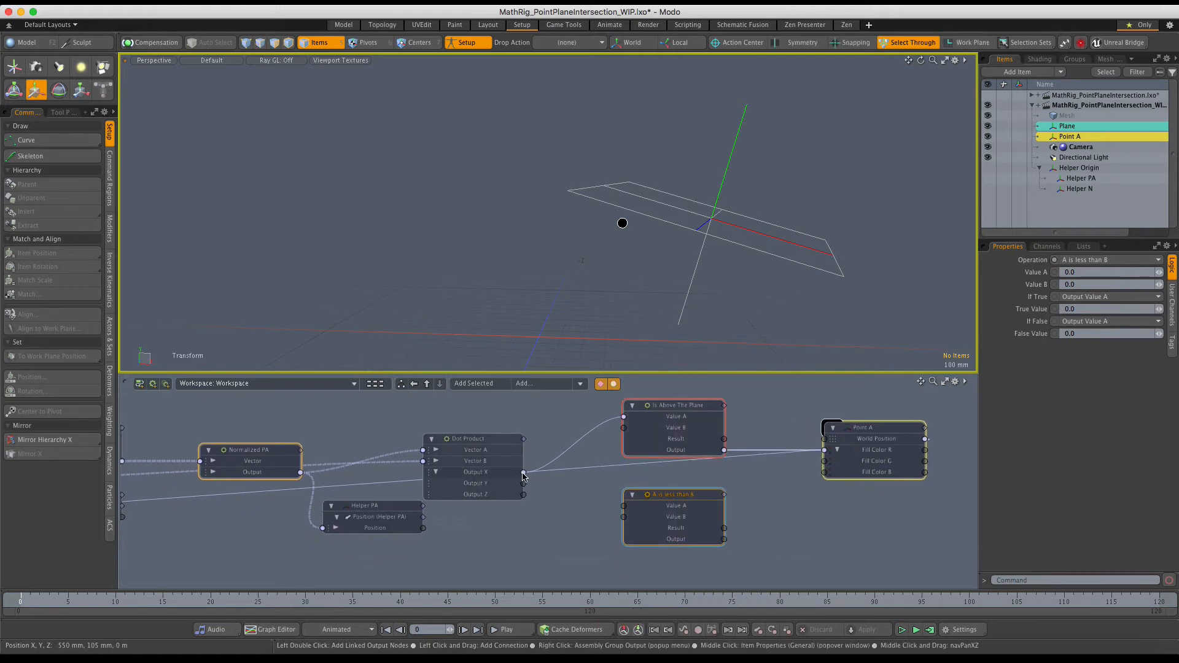
Connect Dot Product's Output X to the less-than node's Value A and rename that node as Is Below The Plane.
{"action": "left_click_drag", "start_coordinate": [616, 519], "coordinate": [654, 507]}
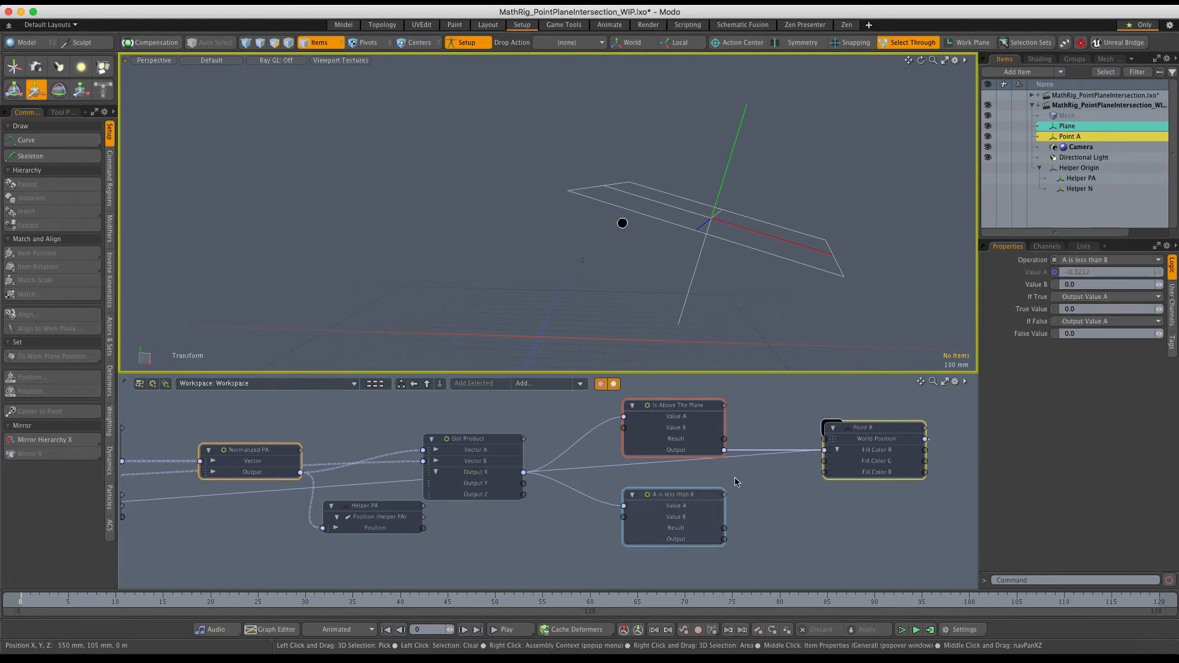
{"action": "double_click", "coordinate": [665, 495]}
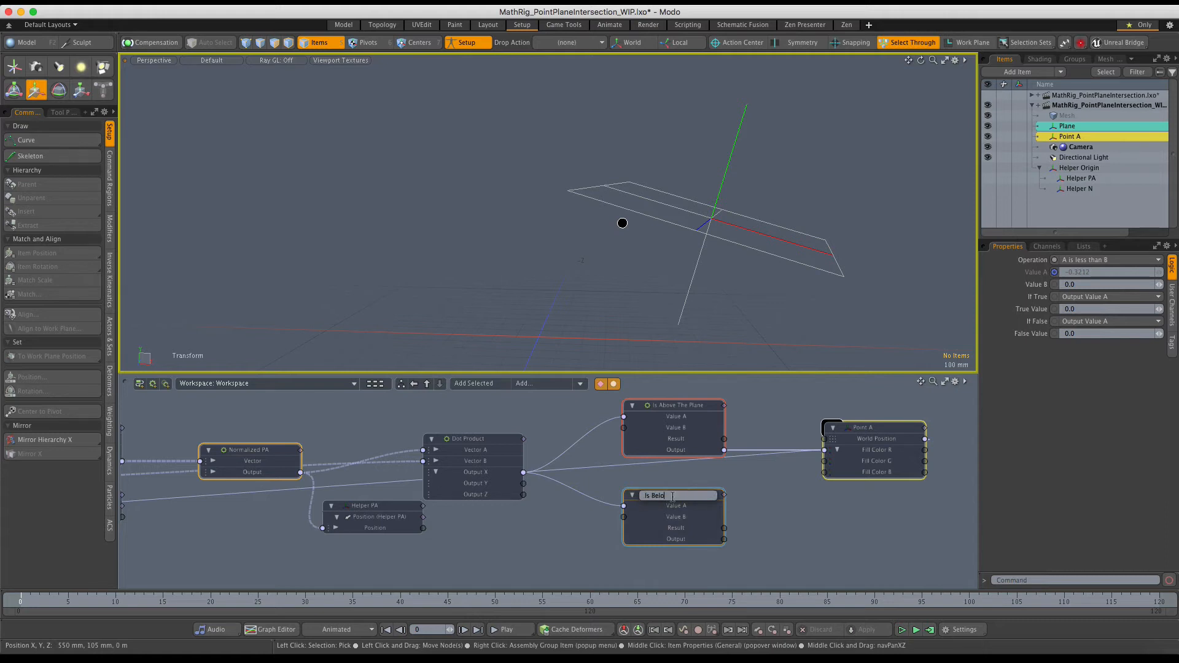
{"action": "type", "text": "Is Below The Plane"}
{"action": "key", "text": "Return"}
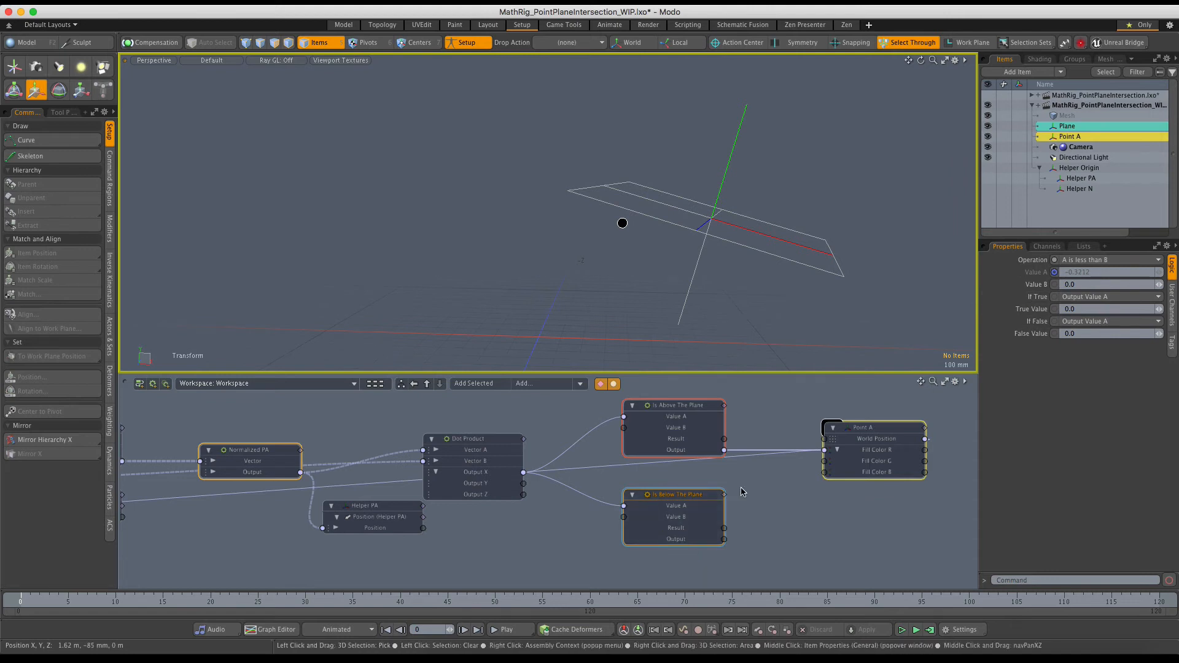
Set Is Below The Plane to Output True Value with 1.0 if true and Output False Value with 0.0 if false.
{"action": "left_click", "coordinate": [1087, 297]}
{"action": "left_click", "coordinate": [1086, 312]}
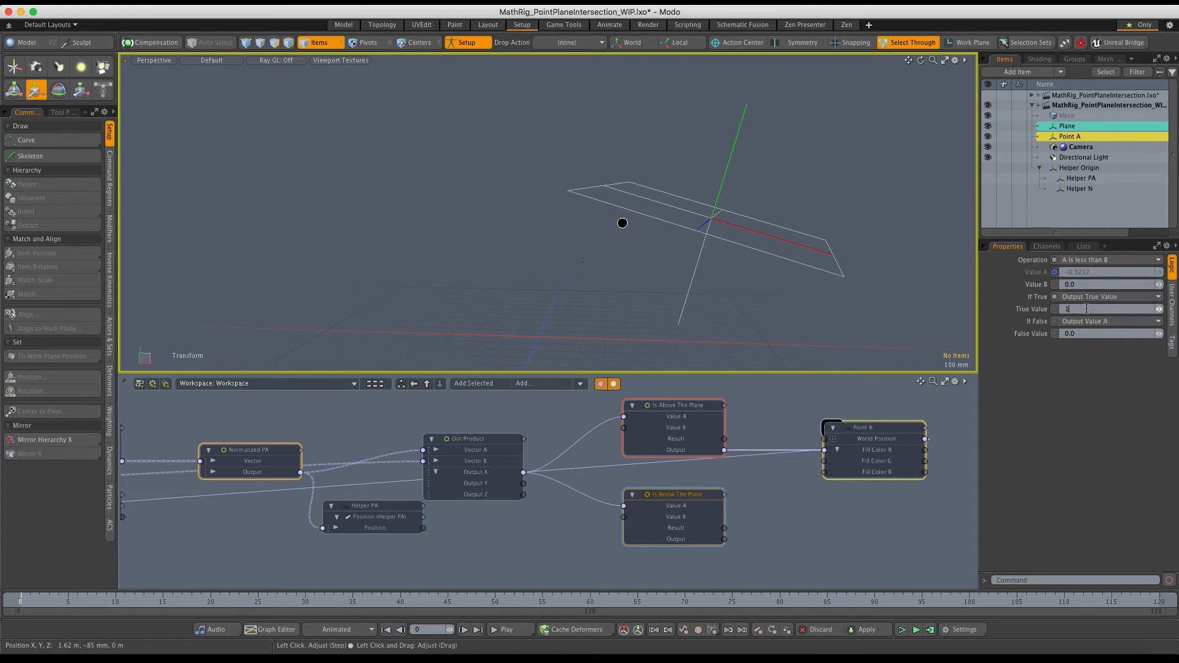
{"action": "left_click", "coordinate": [1086, 320]}
{"action": "left_click", "coordinate": [1082, 334]}
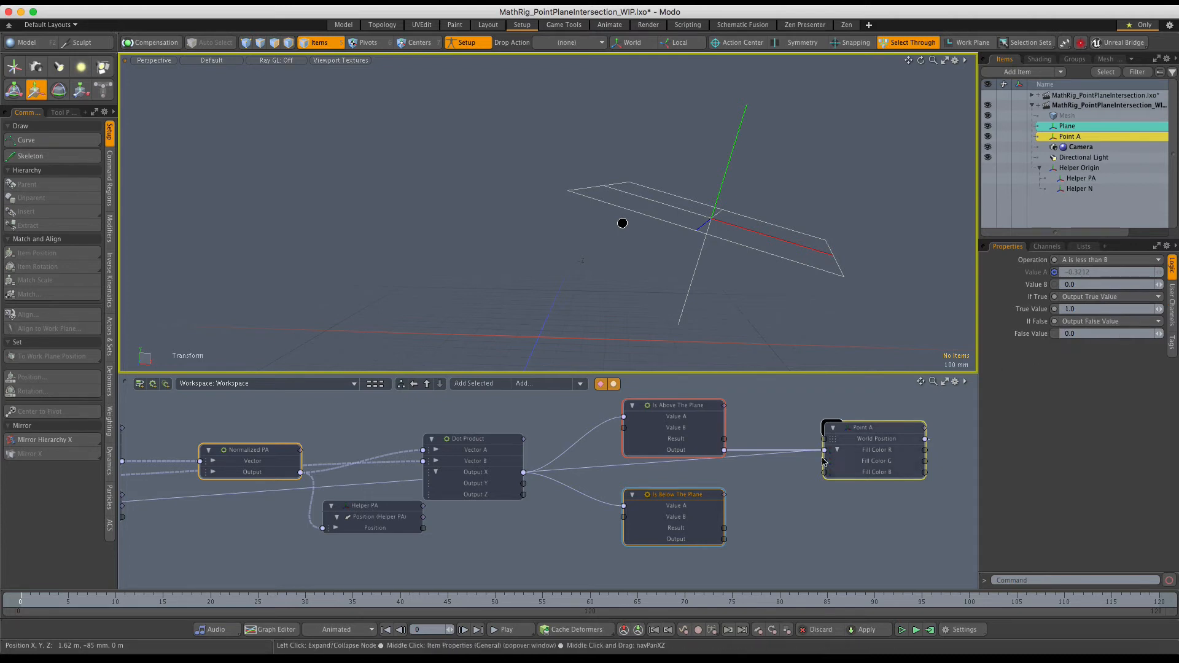
Connect the Output of Is Below The Plane to Point A's Fill Color B and move Point A to about X 410 mm, Y 545 mm.
{"action": "left_click_drag", "start_coordinate": [725, 540], "coordinate": [860, 472]}
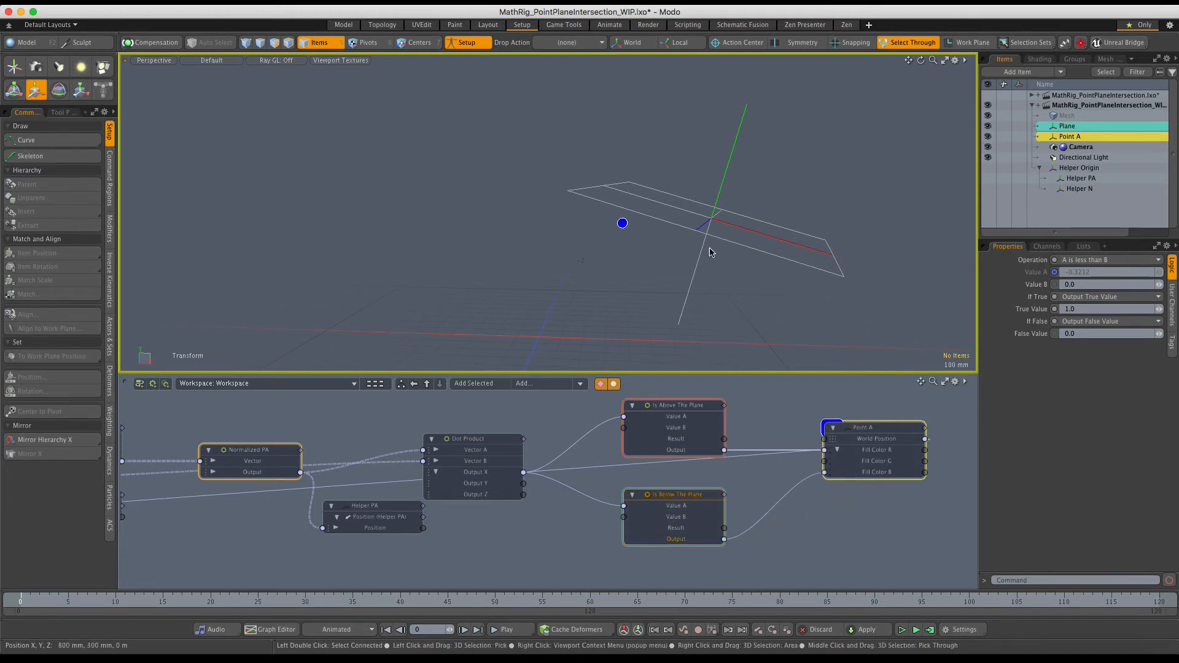
{"action": "left_click", "coordinate": [622, 223]}
{"action": "mouse_move", "coordinate": [670, 178]}
{"action": "left_mouse_down"}
{"action": "mouse_move", "coordinate": [702, 98]}
{"action": "mouse_move", "coordinate": [686, 147]}
{"action": "mouse_move", "coordinate": [692, 137]}
{"action": "mouse_move", "coordinate": [677, 140]}
{"action": "mouse_move", "coordinate": [652, 178]}
{"action": "mouse_move", "coordinate": [695, 141]}
{"action": "mouse_move", "coordinate": [680, 174]}
{"action": "left_mouse_up"}
Enlarge the schematic area and spread the Is Above The Plane and Is Below The Plane nodes farther apart vertically.
{"action": "left_click_drag", "start_coordinate": [704, 372], "coordinate": [703, 314]}
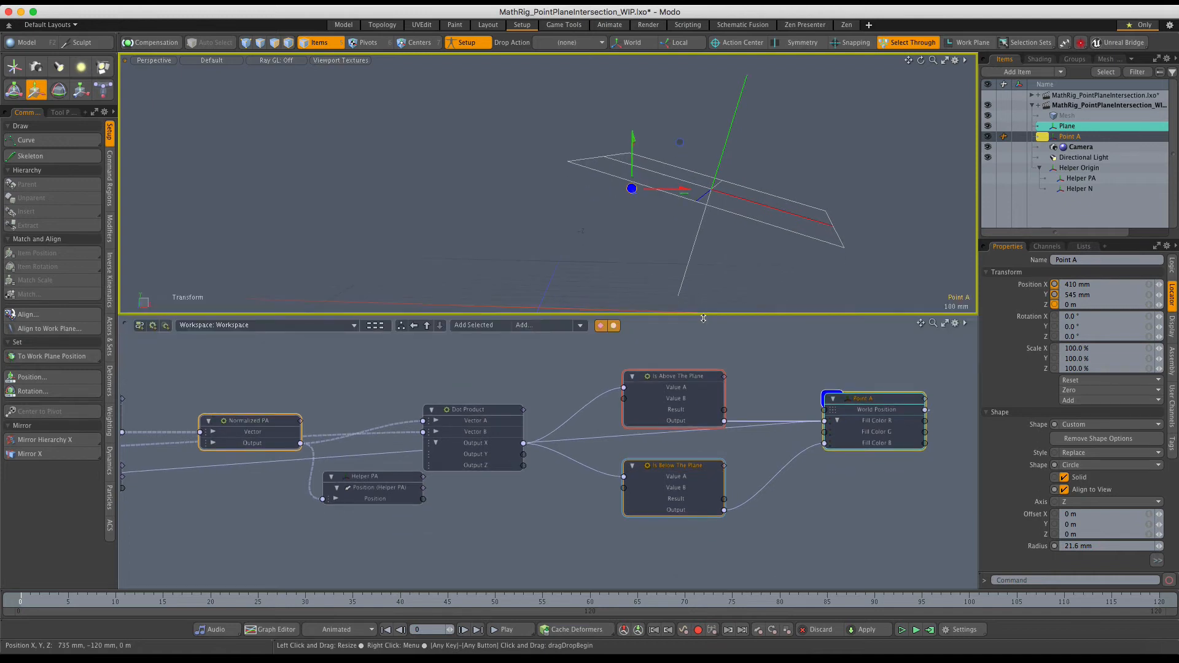
{"action": "left_click", "coordinate": [694, 498]}
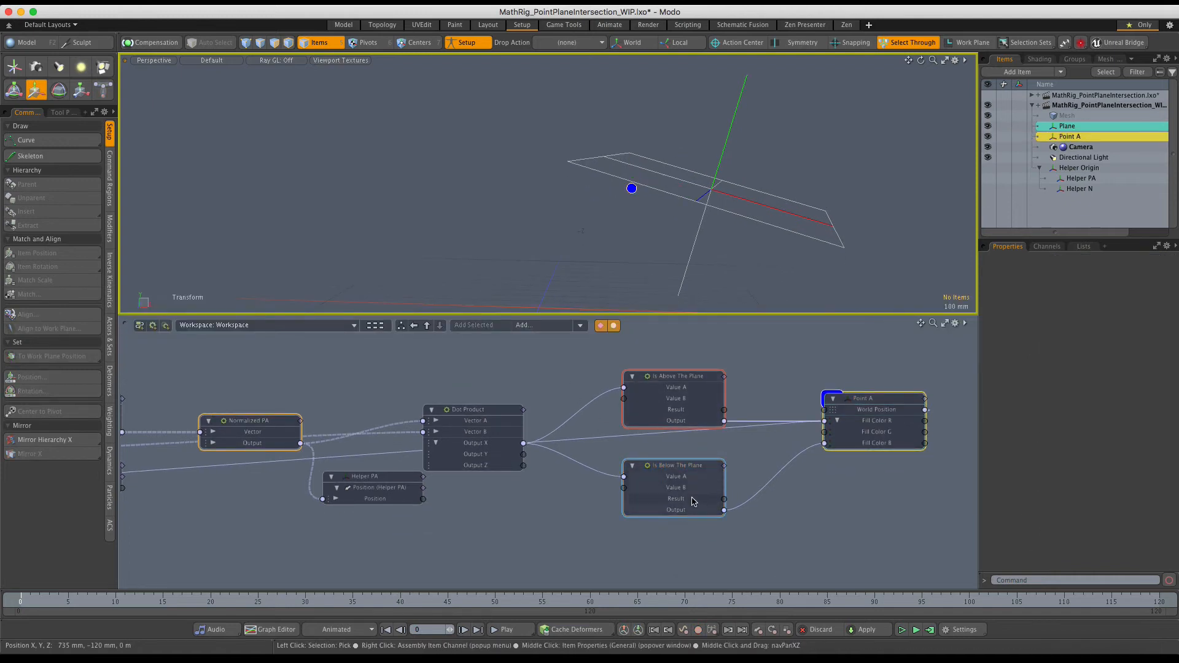
{"action": "left_click_drag", "start_coordinate": [695, 468], "coordinate": [684, 546]}
{"action": "left_click_drag", "start_coordinate": [685, 368], "coordinate": [685, 325]}
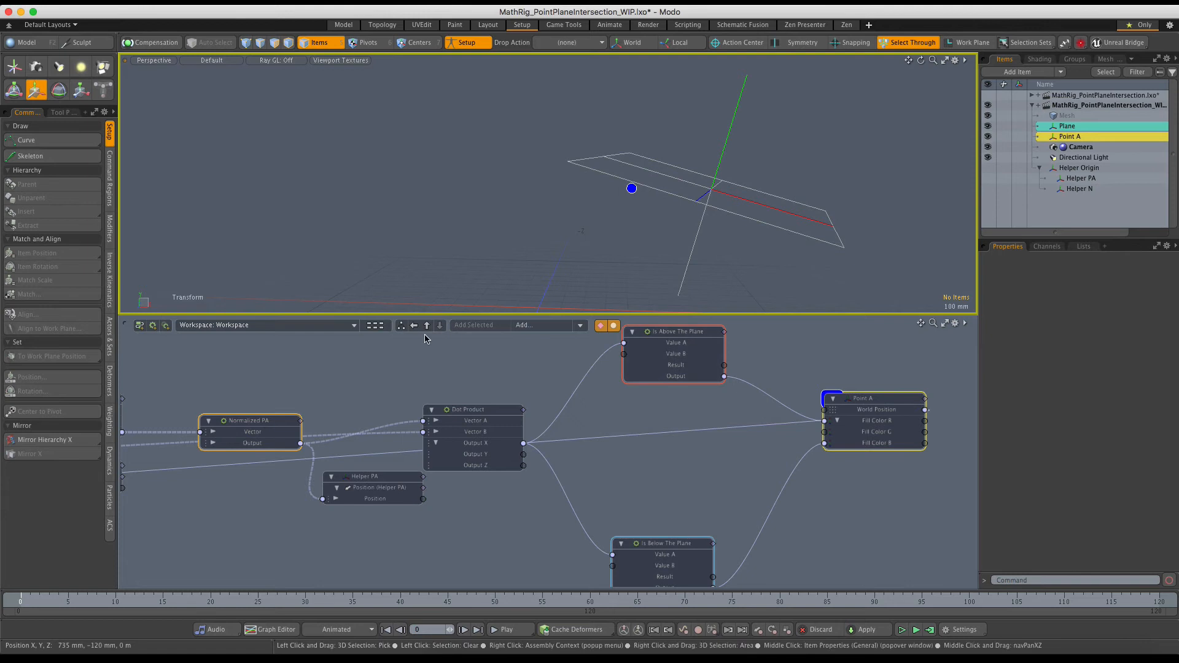
Add a green A is equal to B logic node between Is Above and Is Below The Plane, connecting Dot Product's Output X to its Value A.
{"action": "left_click", "coordinate": [527, 325]}
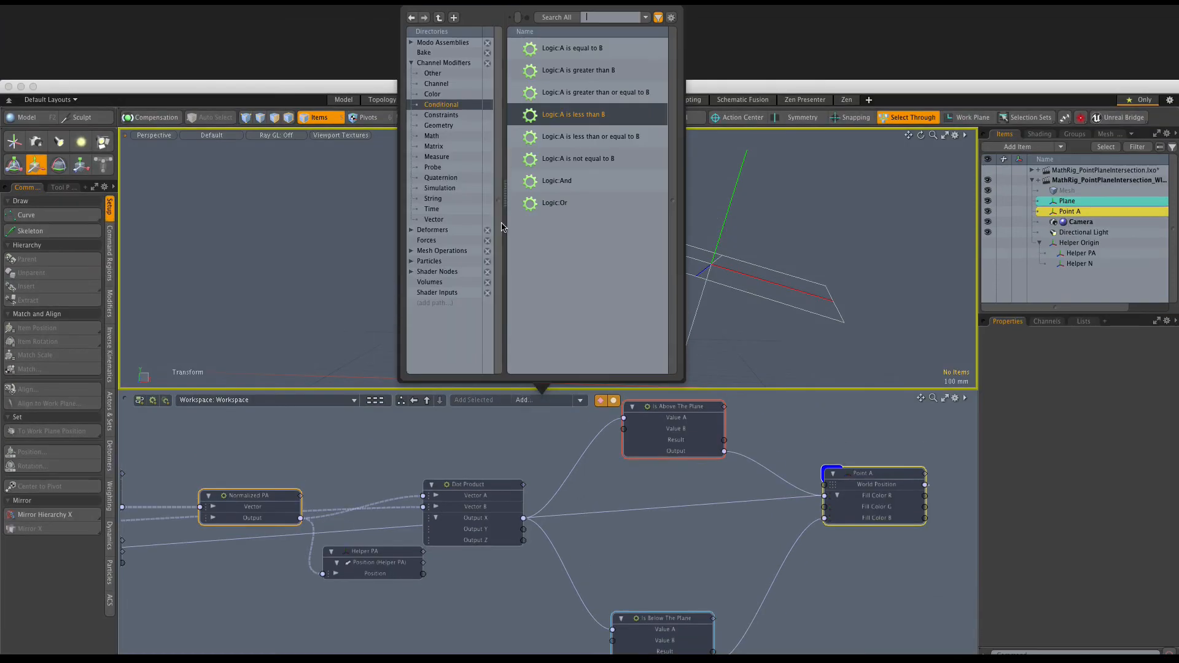
{"action": "left_click", "coordinate": [575, 50]}
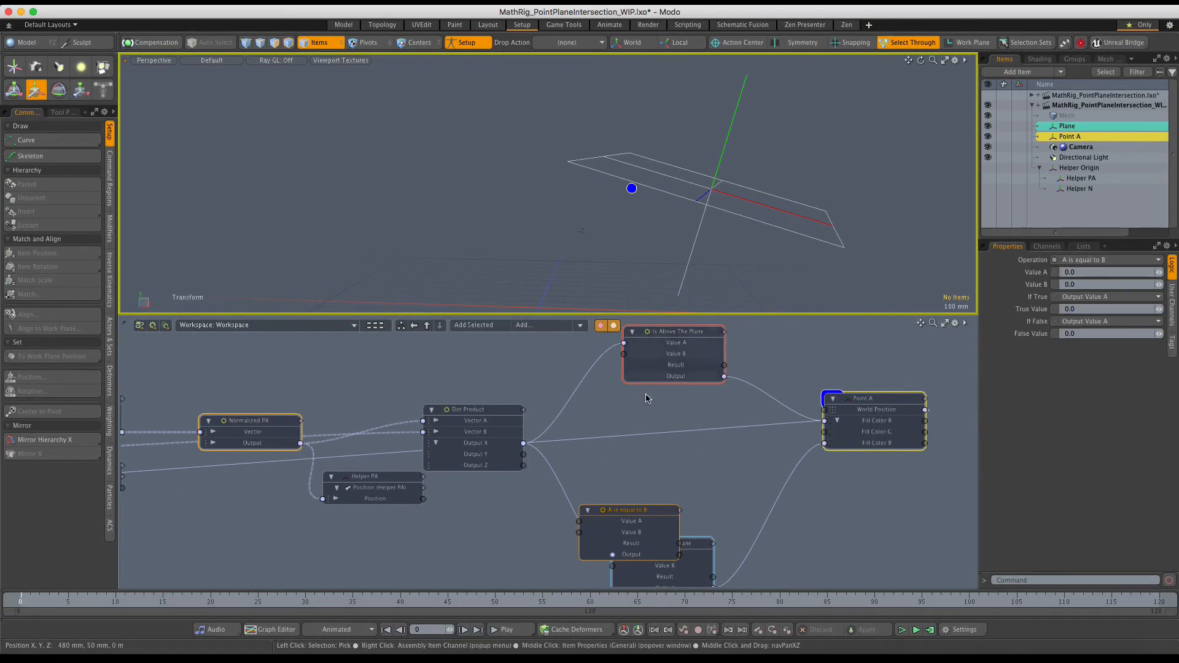
{"action": "left_click_drag", "start_coordinate": [645, 510], "coordinate": [692, 433]}
{"action": "right_click", "coordinate": [692, 438]}
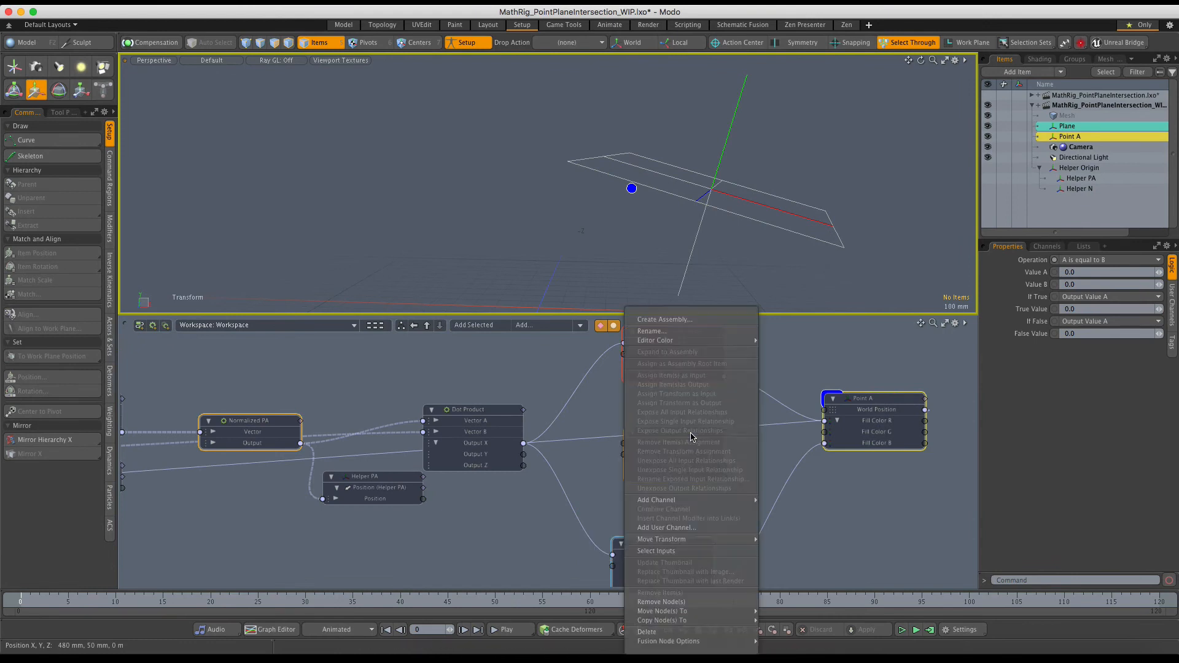
{"action": "mouse_move", "coordinate": [687, 338]}
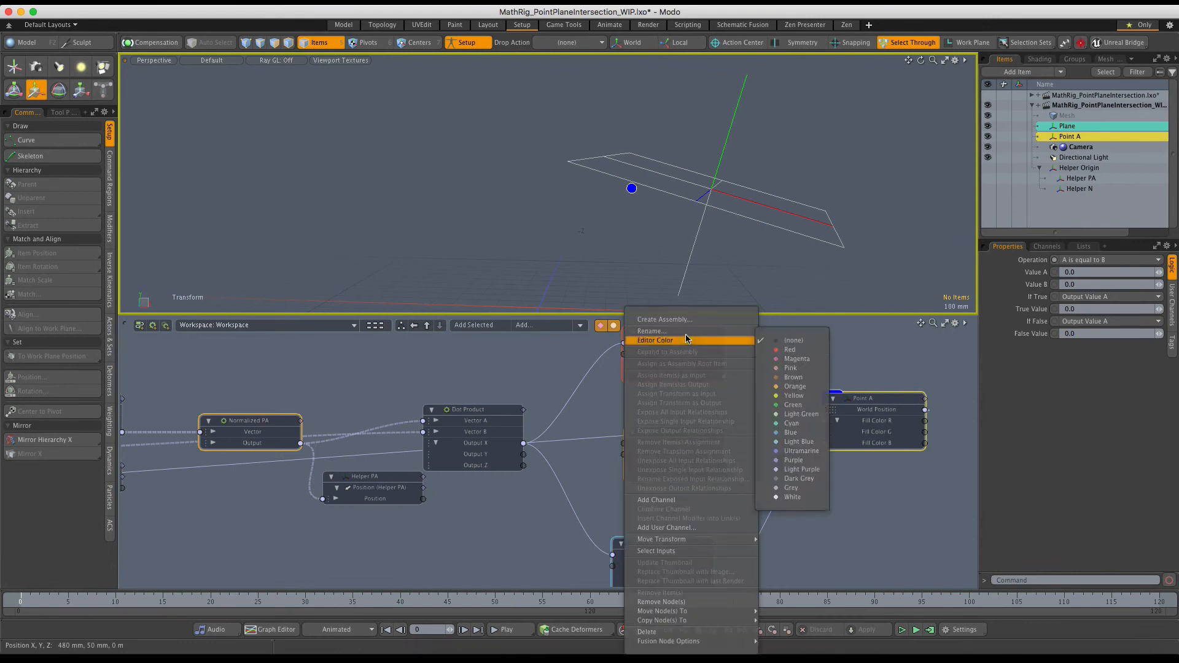
{"action": "left_click", "coordinate": [792, 405]}
{"action": "left_click_drag", "start_coordinate": [636, 450], "coordinate": [624, 443]}
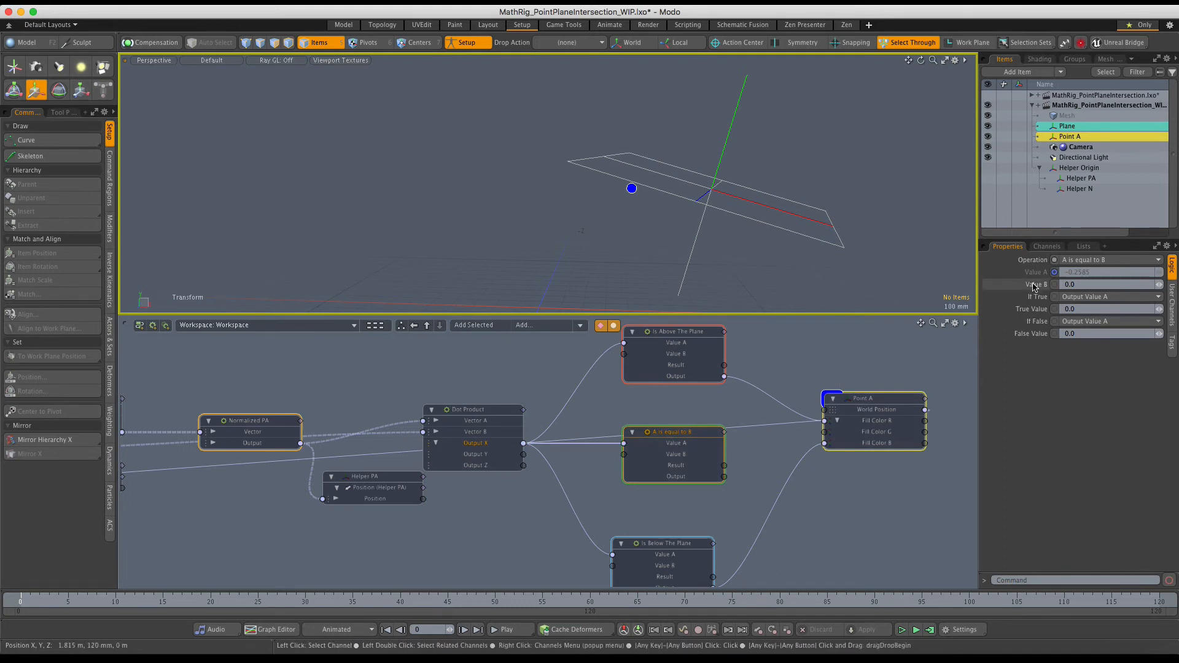
Set the equal node to Output True Value 1.0 and Output False Value 0.0, and connect its Output to Point A's Fill Color G.
{"action": "left_click", "coordinate": [1078, 299]}
{"action": "left_click", "coordinate": [1084, 311]}
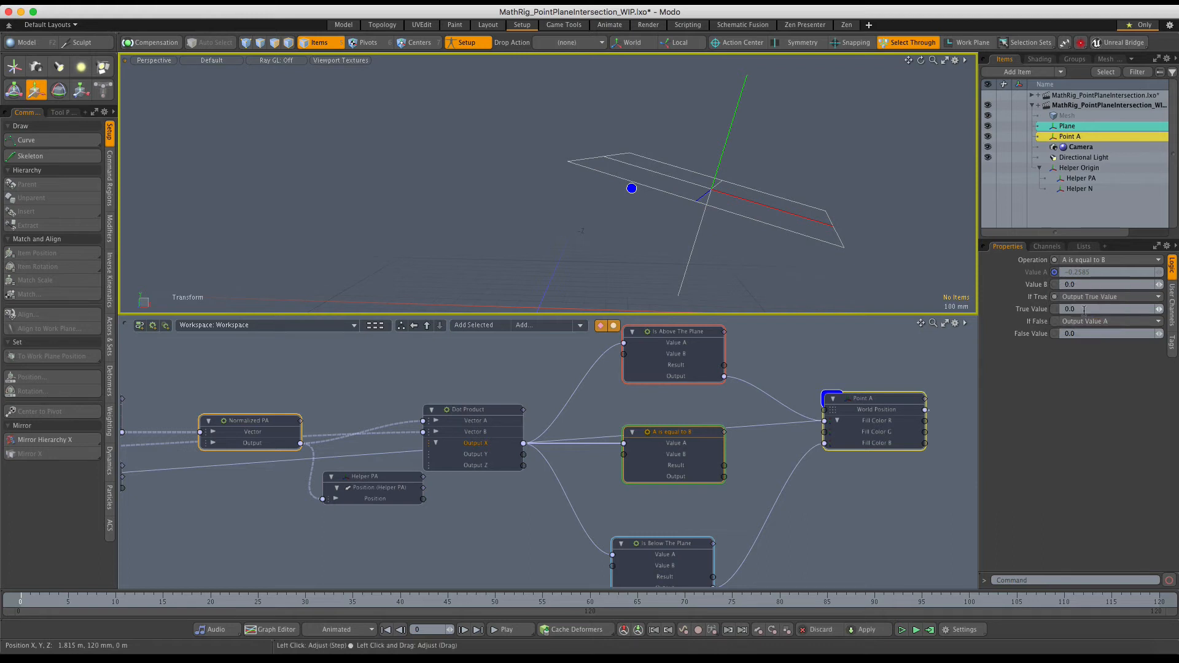
{"action": "left_click", "coordinate": [1082, 334]}
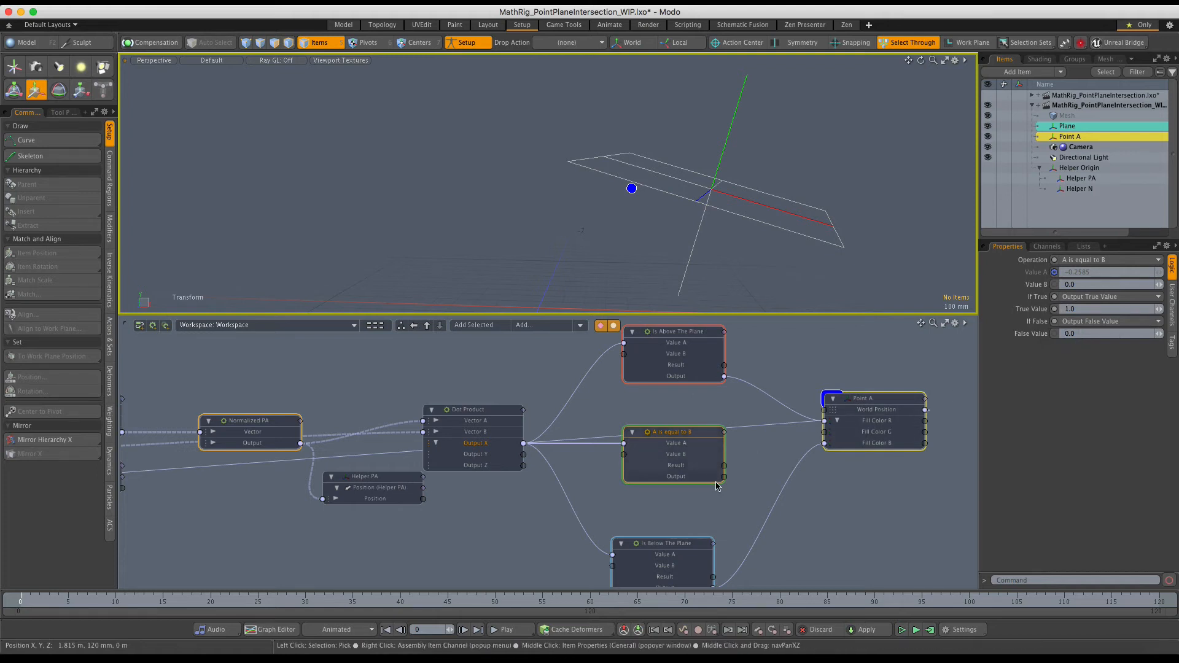
{"action": "left_click_drag", "start_coordinate": [724, 477], "coordinate": [869, 436]}
Move Point A close to the plane at about X 446 mm, Y 620 mm and slightly enlarge the schematic area.
{"action": "left_click", "coordinate": [632, 190]}
{"action": "mouse_move", "coordinate": [633, 190]}
{"action": "left_mouse_down"}
{"action": "mouse_move", "coordinate": [645, 161]}
{"action": "mouse_move", "coordinate": [639, 170]}
{"action": "left_mouse_up"}
{"action": "scroll", "coordinate": [697, 189], "scroll_direction": "up", "scroll_amount": 2}
{"action": "mouse_move", "coordinate": [678, 117]}
{"action": "left_mouse_down"}
{"action": "mouse_move", "coordinate": [691, 99]}
{"action": "mouse_move", "coordinate": [679, 122]}
{"action": "left_mouse_up"}
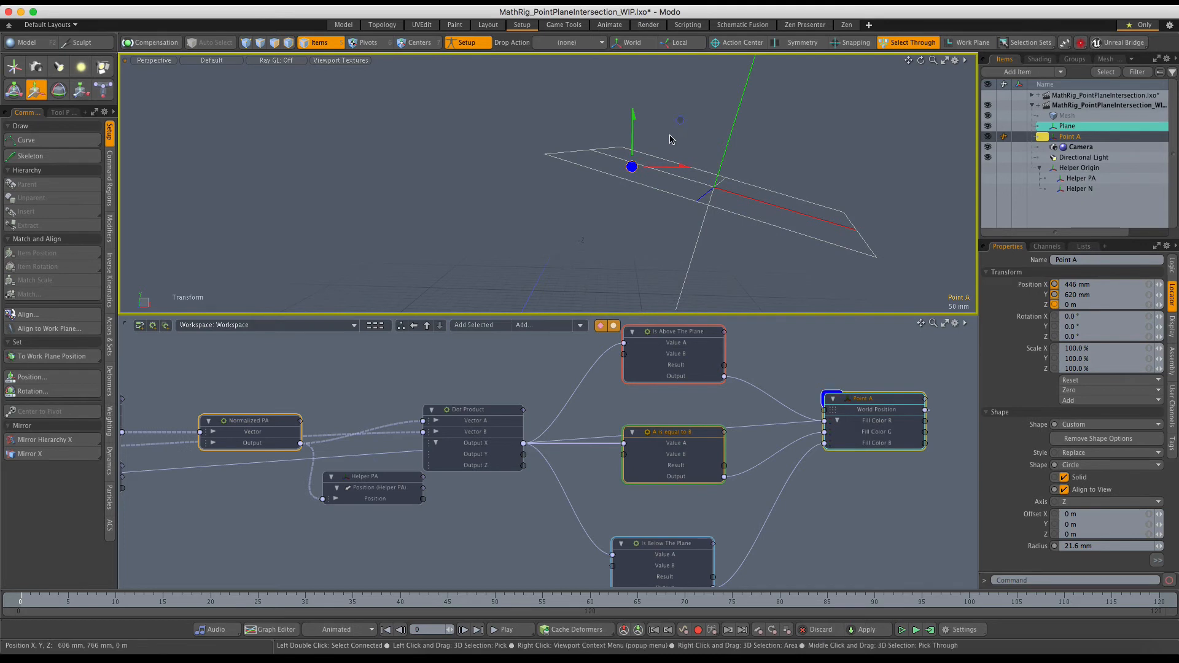
{"action": "scroll", "coordinate": [651, 243], "scroll_direction": "down", "scroll_amount": 1}
{"action": "left_click_drag", "start_coordinate": [648, 313], "coordinate": [650, 294]}
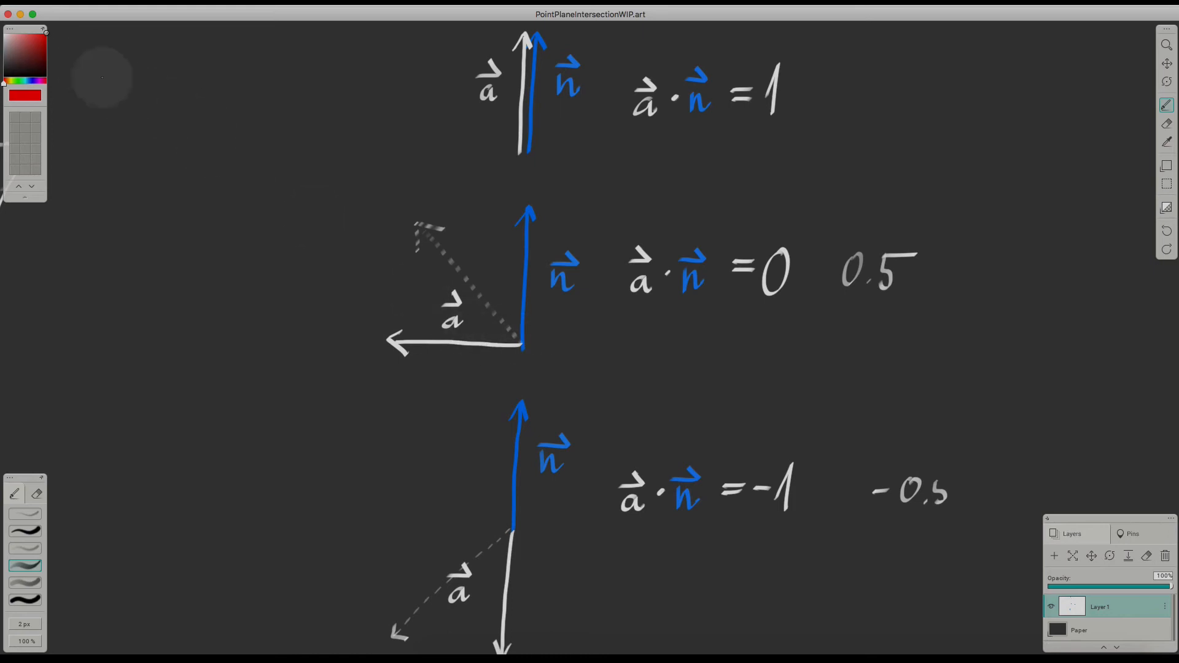
Switch to the PointPlaneIntersectionWIP.art drawing and sketch white dashed vectors just above and below the perpendicular vector, labelling the upper one 0.1.
{"action": "left_click", "coordinate": [4, 33]}
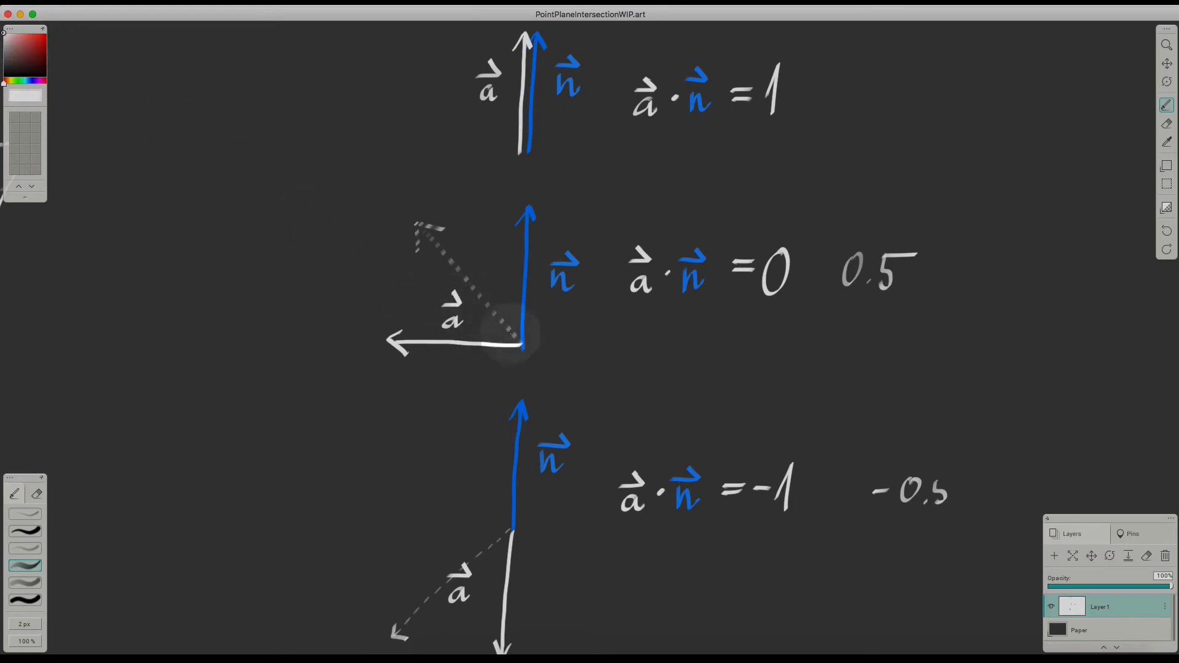
{"action": "mouse_move", "coordinate": [477, 338]}
{"action": "left_mouse_down"}
{"action": "mouse_move", "coordinate": [403, 317]}
{"action": "mouse_move", "coordinate": [399, 335]}
{"action": "left_mouse_up"}
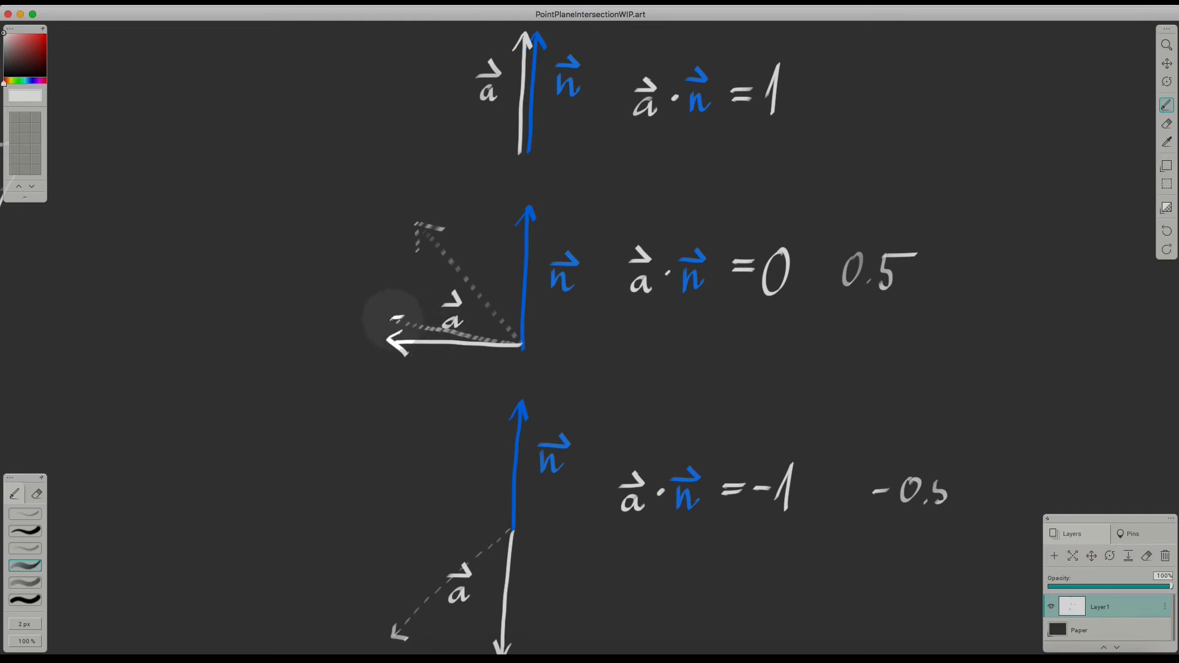
{"action": "left_click_drag", "start_coordinate": [521, 349], "coordinate": [403, 389]}
{"action": "left_click_drag", "start_coordinate": [285, 311], "coordinate": [284, 313]}
{"action": "left_click_drag", "start_coordinate": [300, 321], "coordinate": [310, 325]}
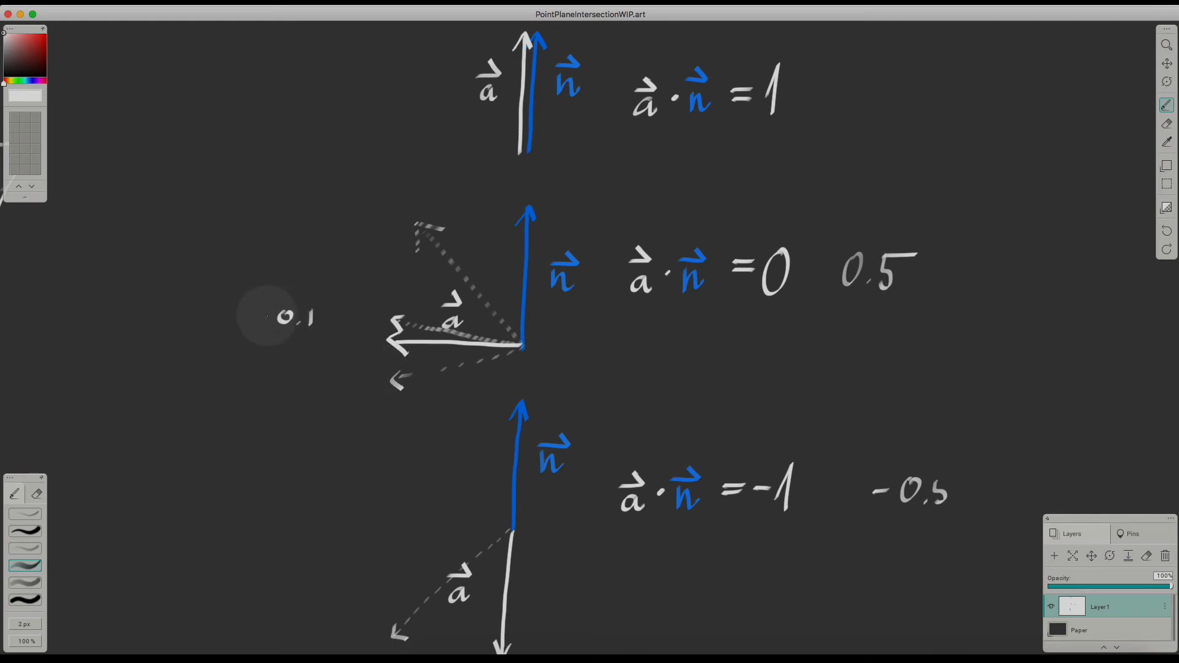
{"action": "left_click_drag", "start_coordinate": [252, 369], "coordinate": [307, 386]}
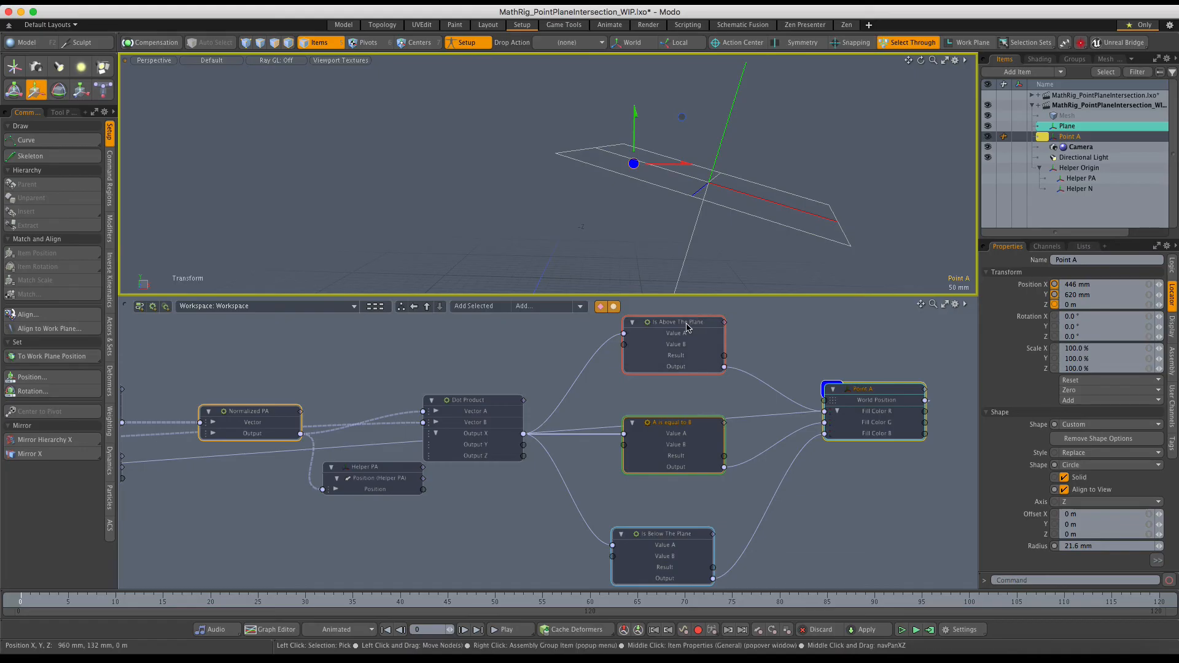
In Modo, set Value B thresholds on Is Above The Plane and Is Below The Plane, and move the equal node farther from Dot Product.
{"action": "left_click", "coordinate": [678, 325]}
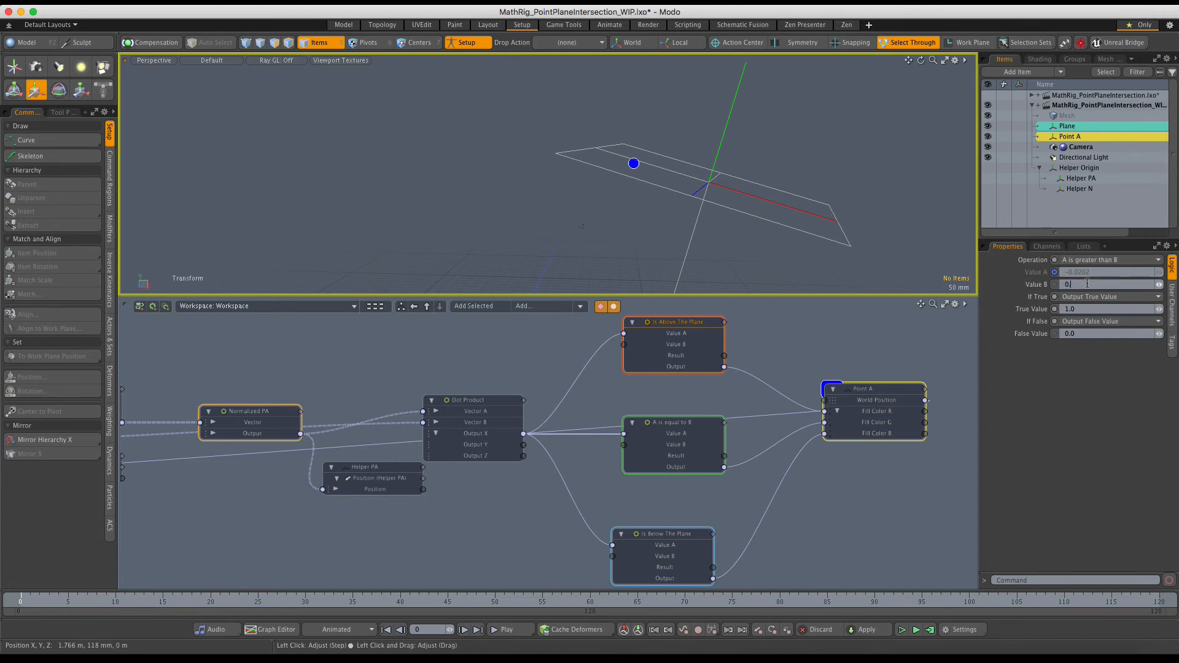
{"action": "left_click", "coordinate": [680, 536]}
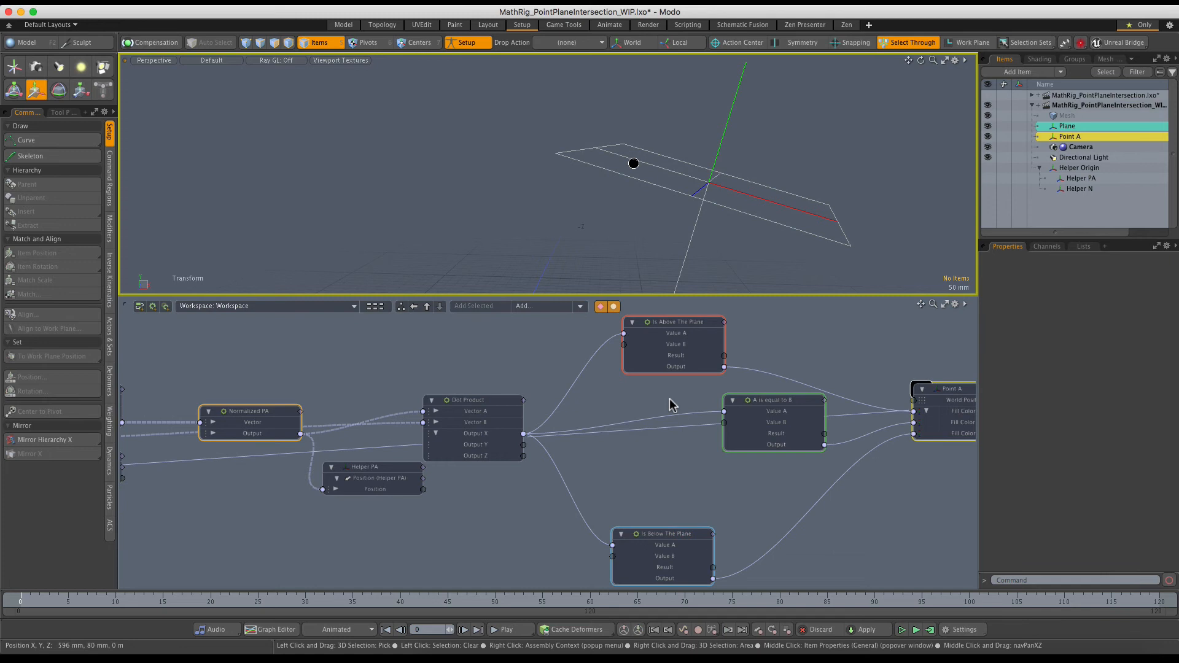
{"action": "left_click_drag", "start_coordinate": [772, 405], "coordinate": [760, 416]}
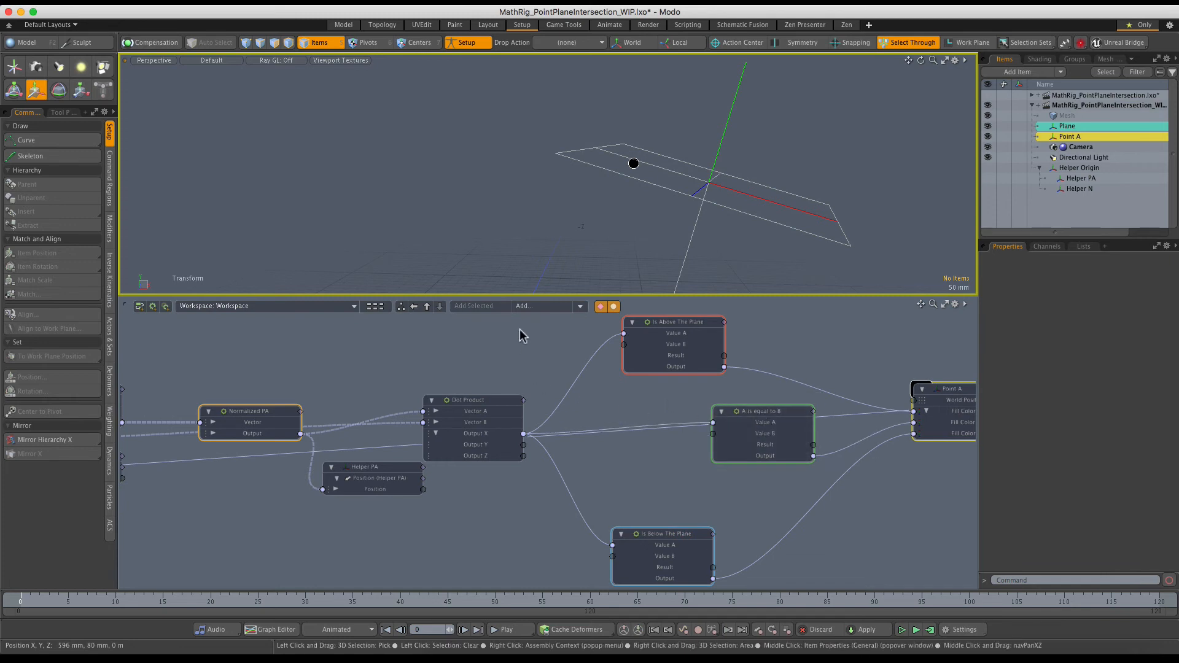
Add an Absolute node between Dot Product and the equal node, routing Dot Product's Output X through it into Value A.
{"action": "left_click", "coordinate": [524, 306]}
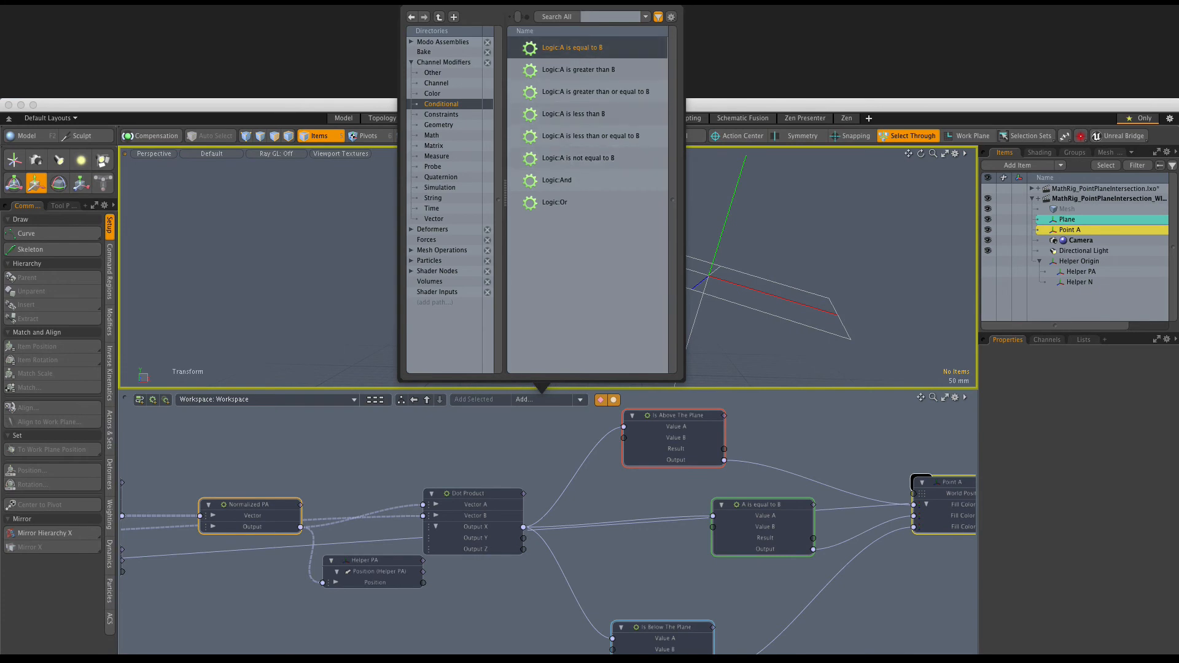
{"action": "type", "text": "absol"}
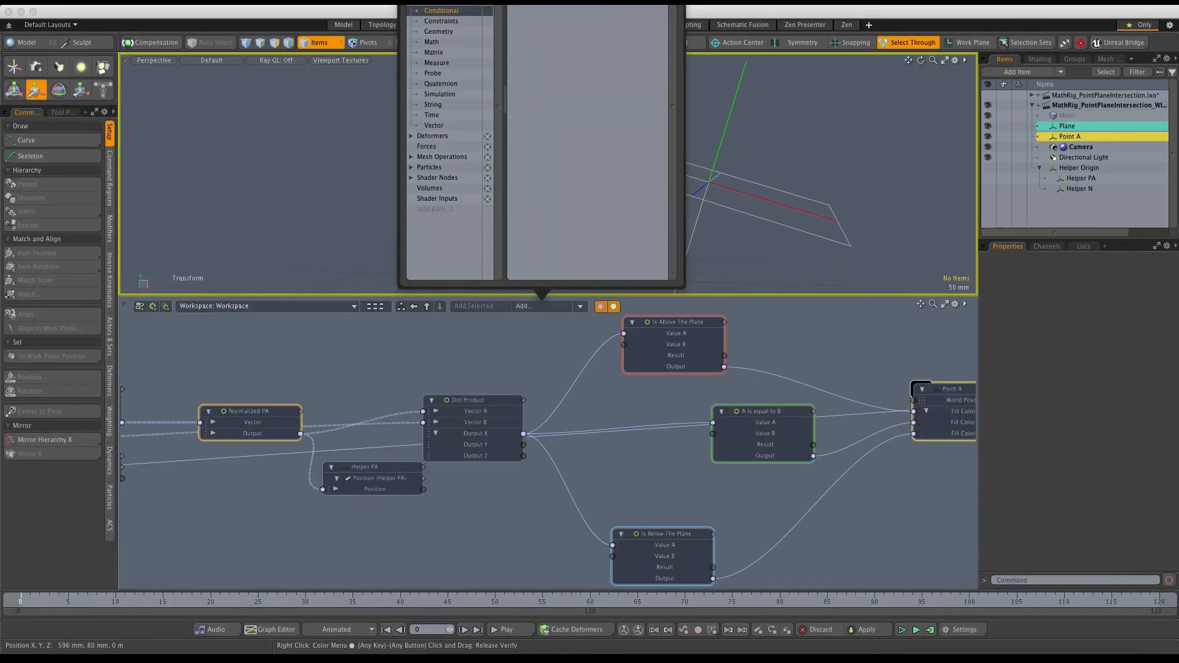
{"action": "key", "text": "Return"}
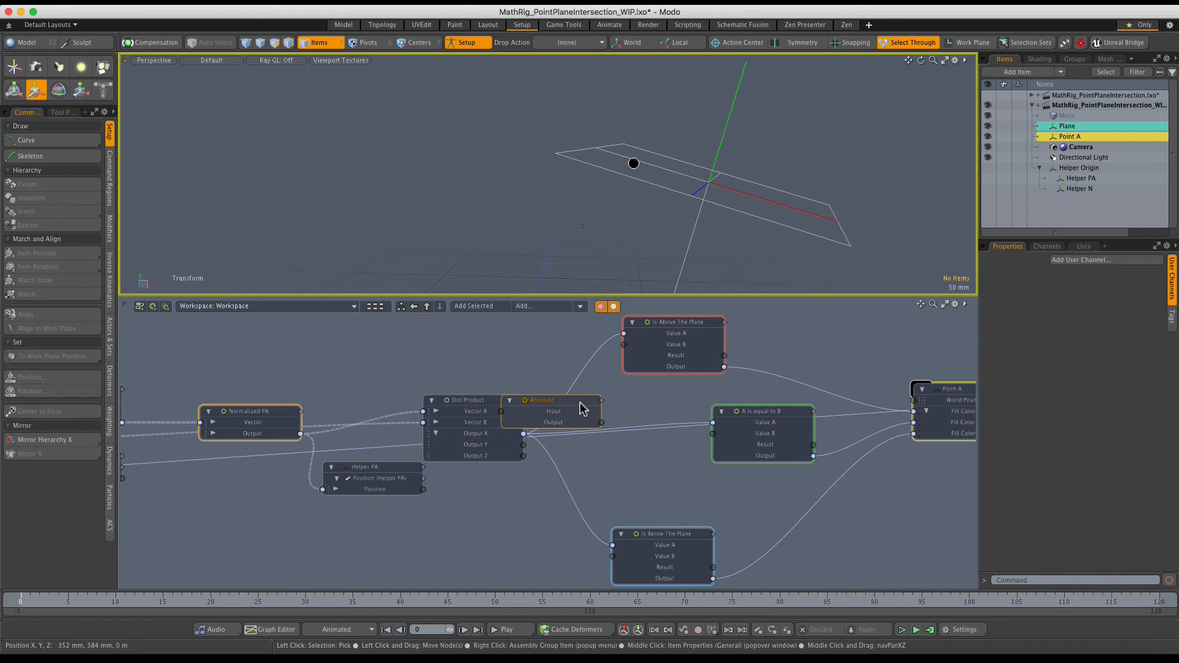
{"action": "left_click_drag", "start_coordinate": [578, 410], "coordinate": [655, 433]}
{"action": "left_click_drag", "start_coordinate": [757, 413], "coordinate": [778, 402]}
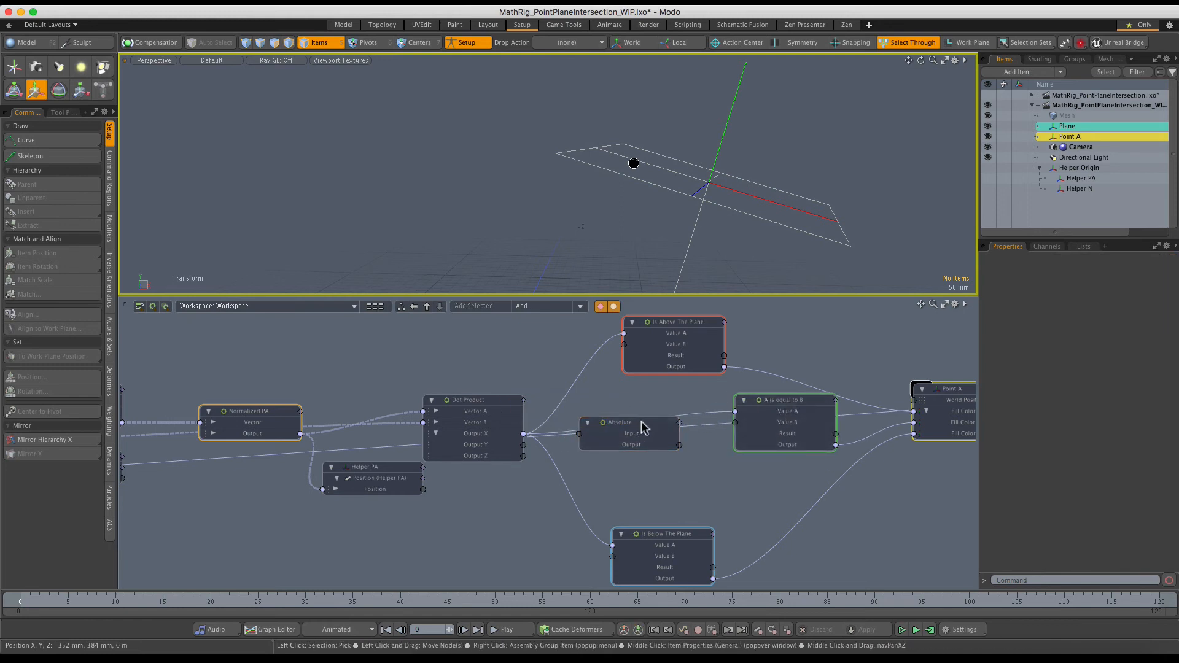
{"action": "left_click_drag", "start_coordinate": [643, 424], "coordinate": [655, 412]}
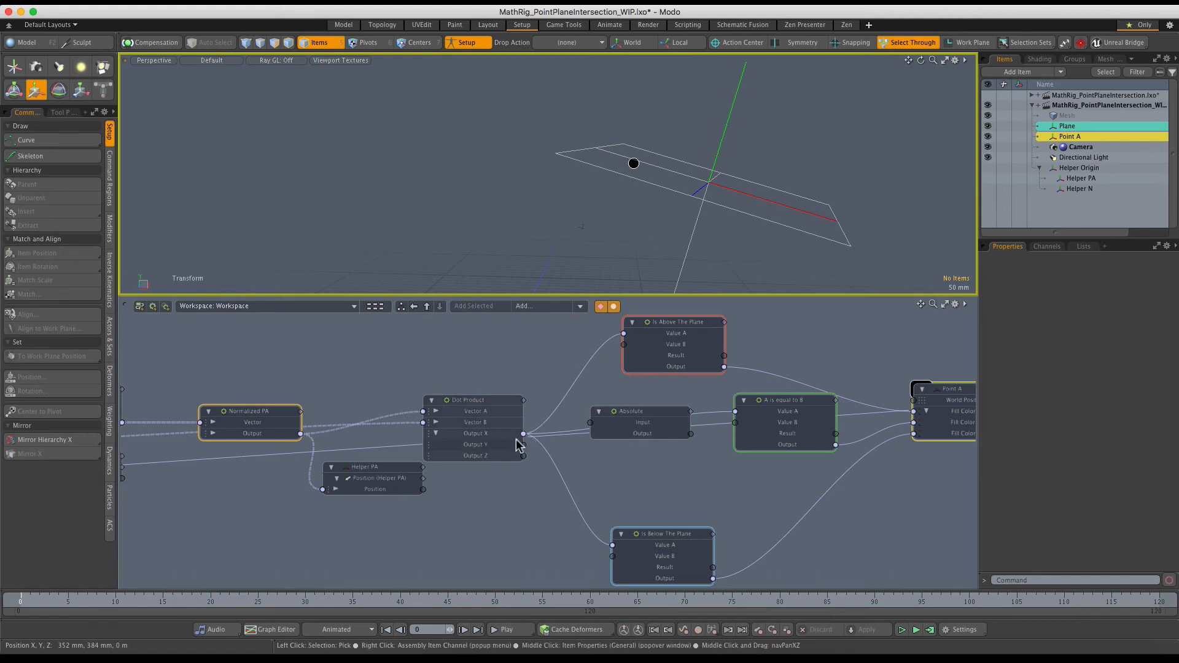
{"action": "left_click_drag", "start_coordinate": [523, 436], "coordinate": [638, 403]}
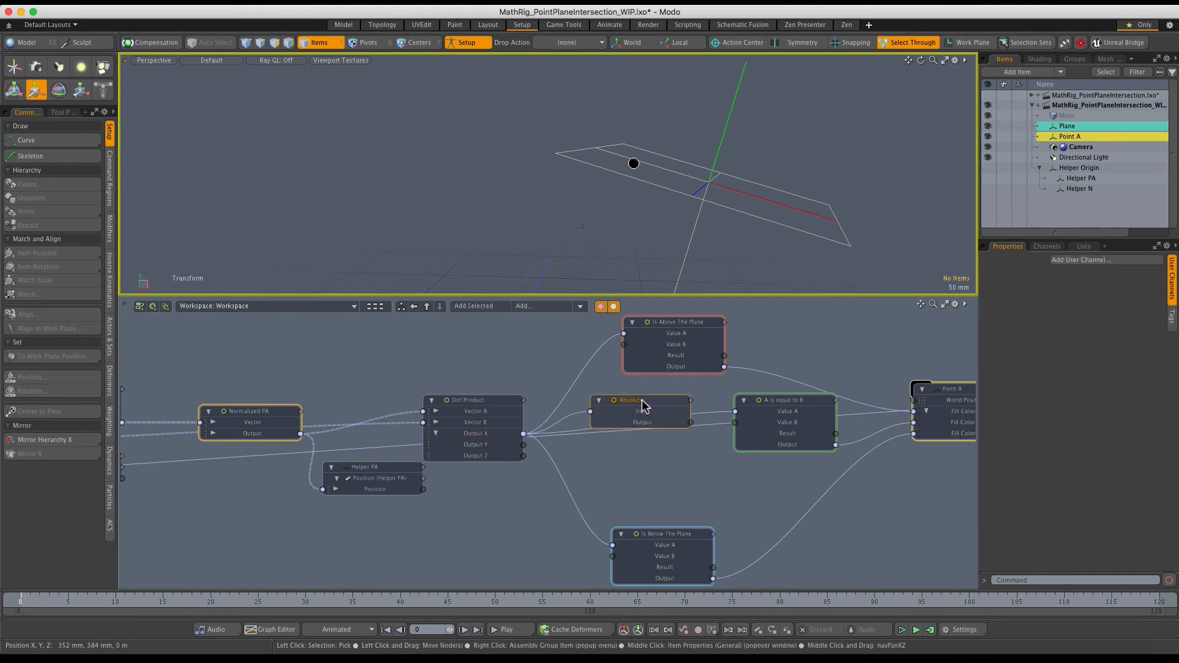
{"action": "left_click_drag", "start_coordinate": [642, 410], "coordinate": [777, 415]}
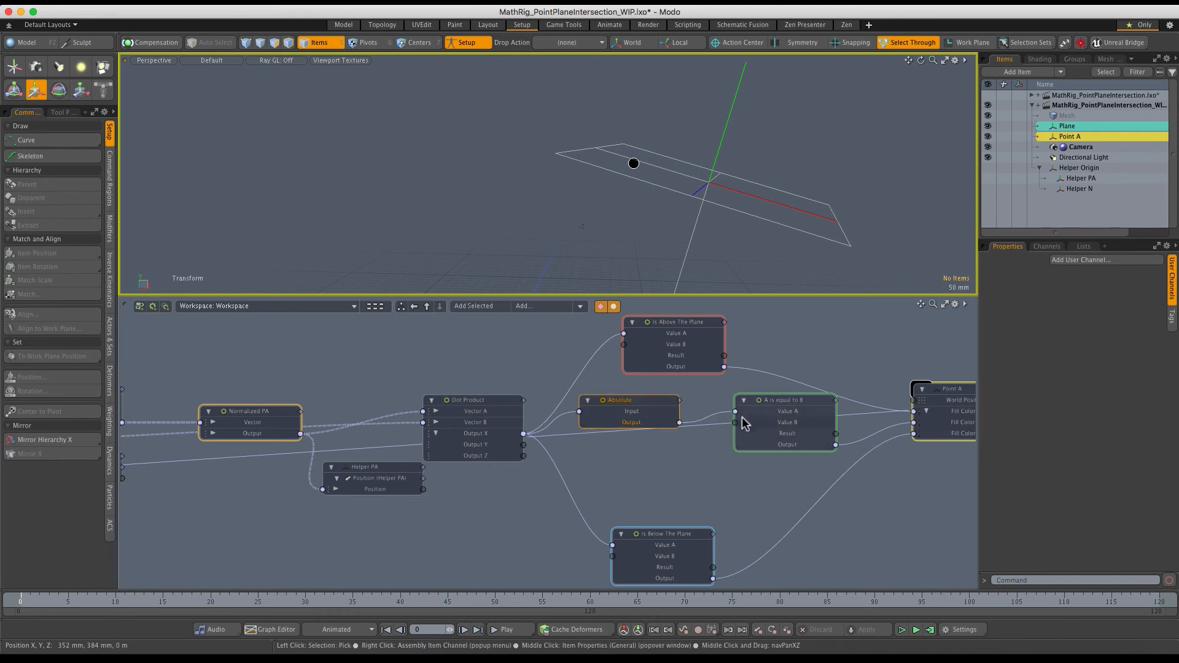
Rename the equal node as Is Intersecting and set its operation to A is less than or equal to B with Value B 0.1.
{"action": "left_click", "coordinate": [781, 404]}
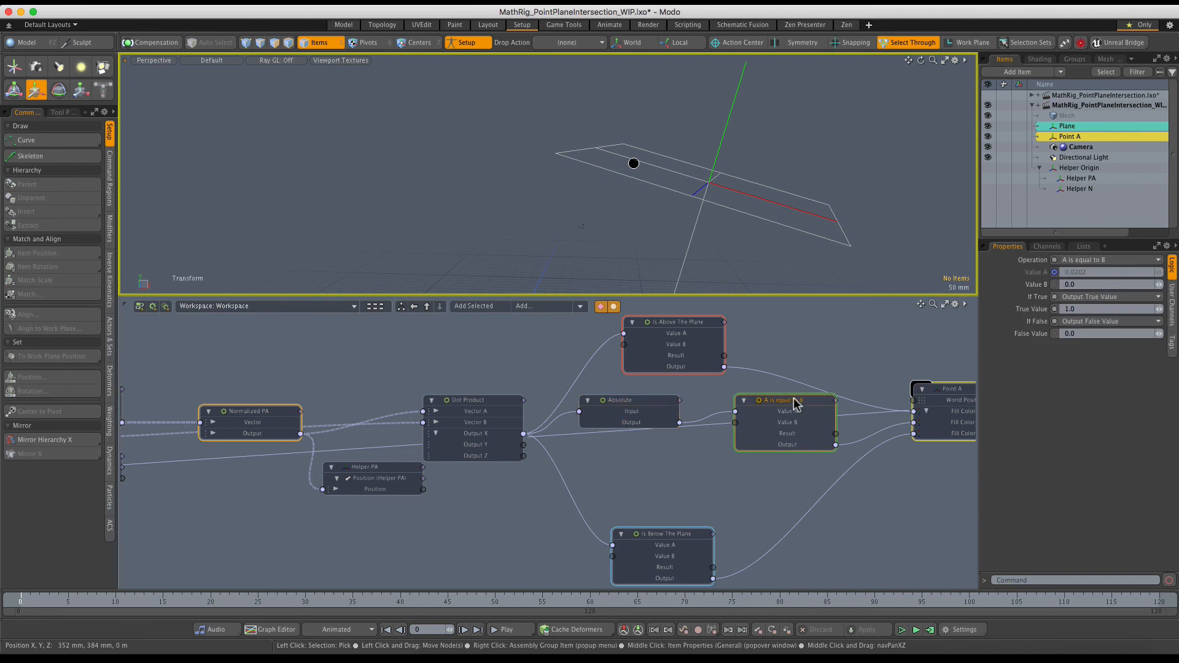
{"action": "double_click", "coordinate": [794, 403]}
{"action": "left_click", "coordinate": [772, 390]}
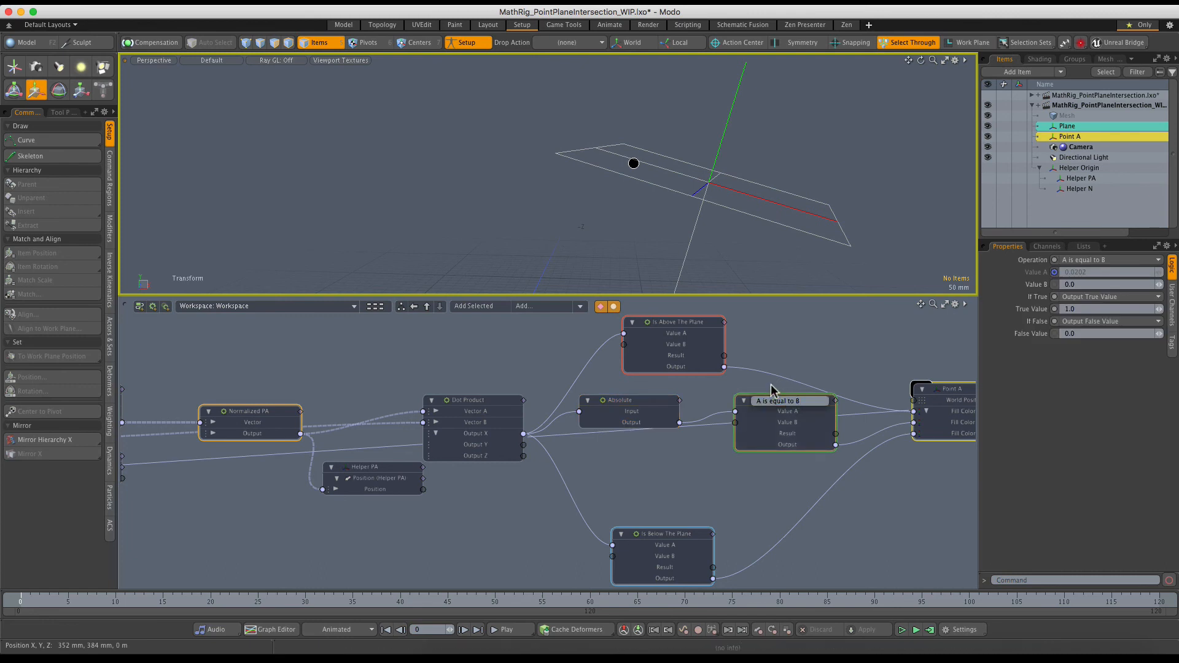
{"action": "double_click", "coordinate": [789, 402]}
{"action": "key", "text": "BackSpace"}
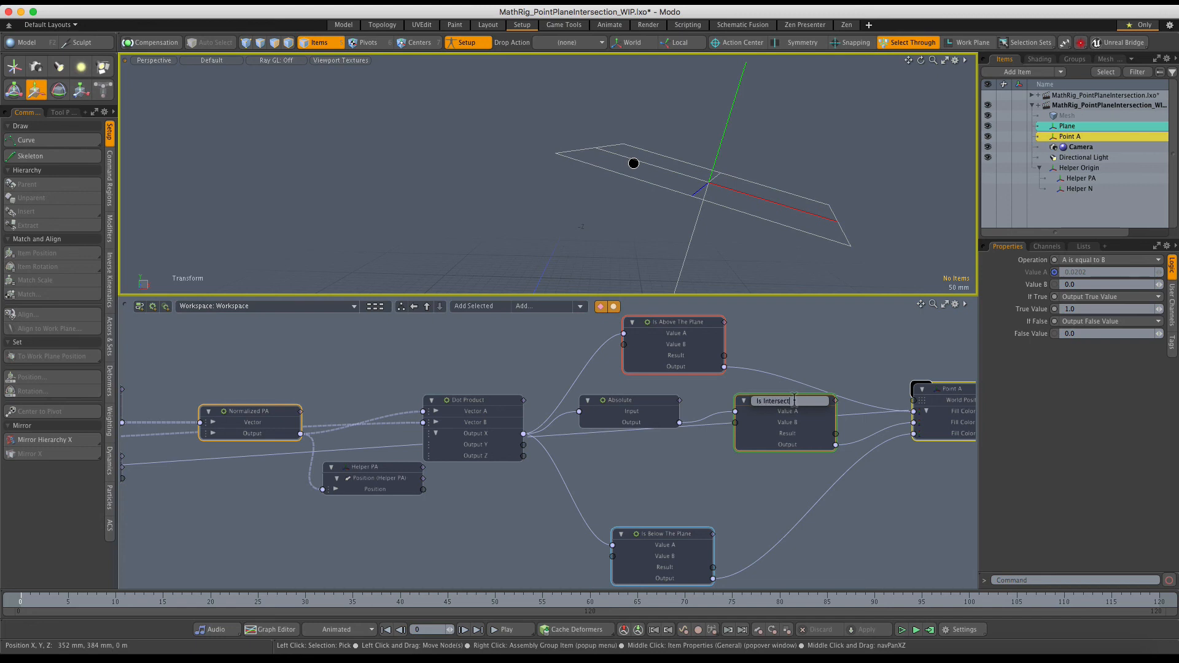
{"action": "type", "text": "Is Intersecting"}
{"action": "key", "text": "Return"}
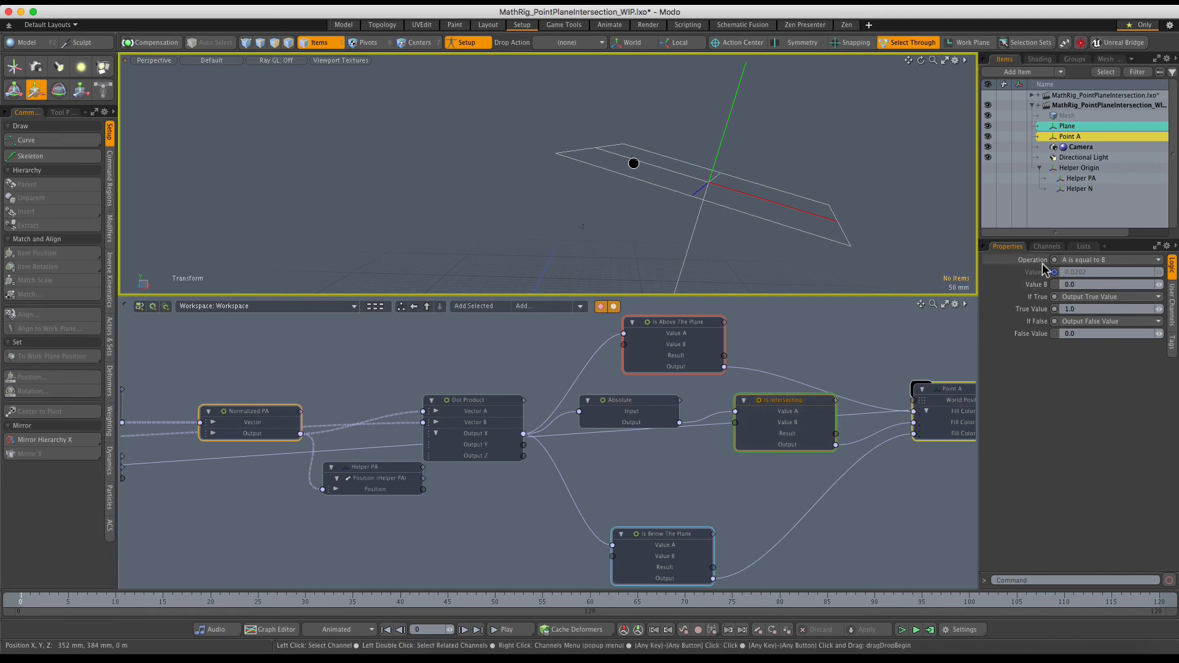
{"action": "left_click", "coordinate": [1090, 266]}
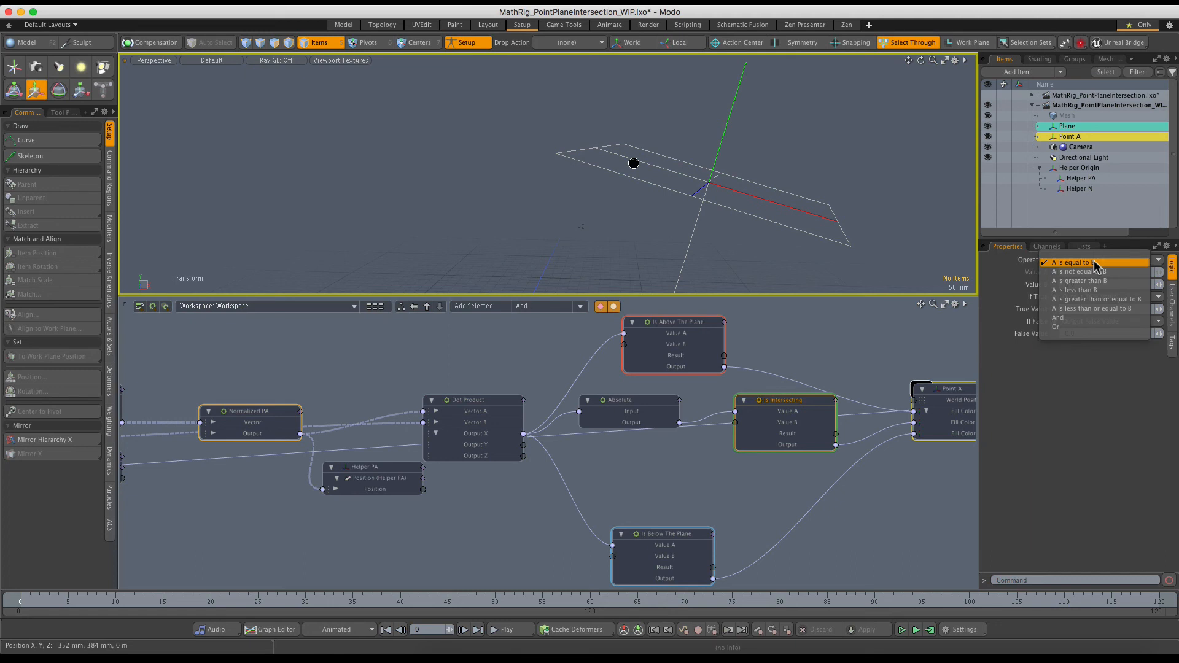
{"action": "left_click", "coordinate": [1104, 312]}
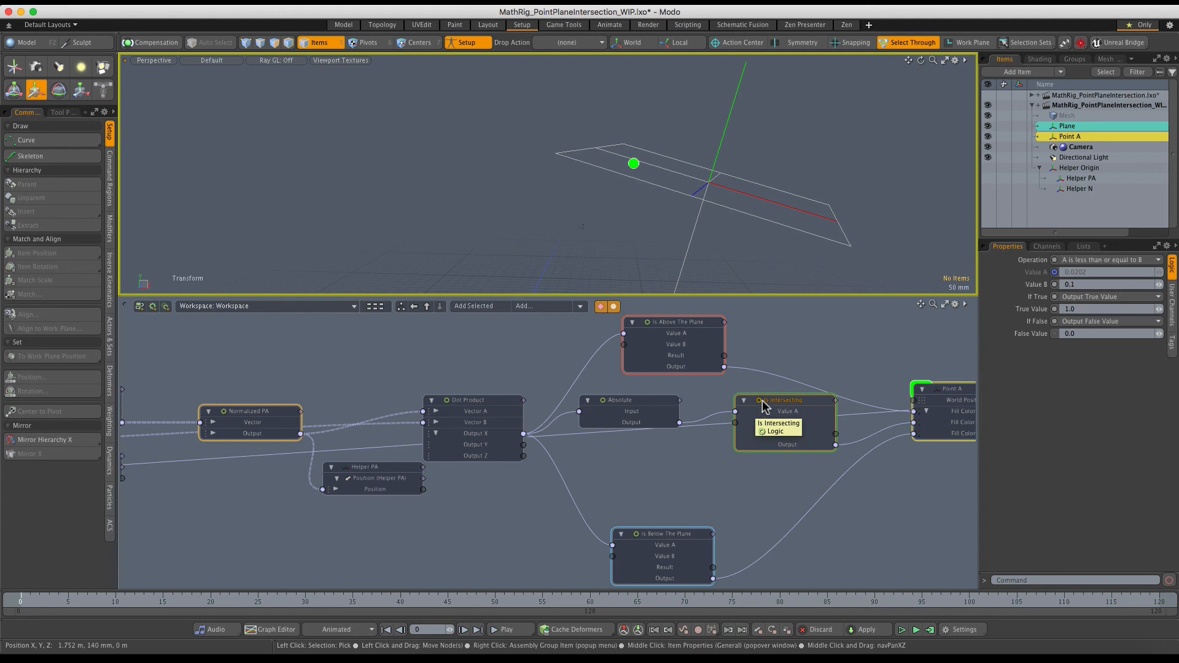
Enlarge the 3D viewport and move Point A around the plane to test its color changes.
{"action": "left_click", "coordinate": [634, 164]}
{"action": "left_click_drag", "start_coordinate": [630, 295], "coordinate": [631, 401]}
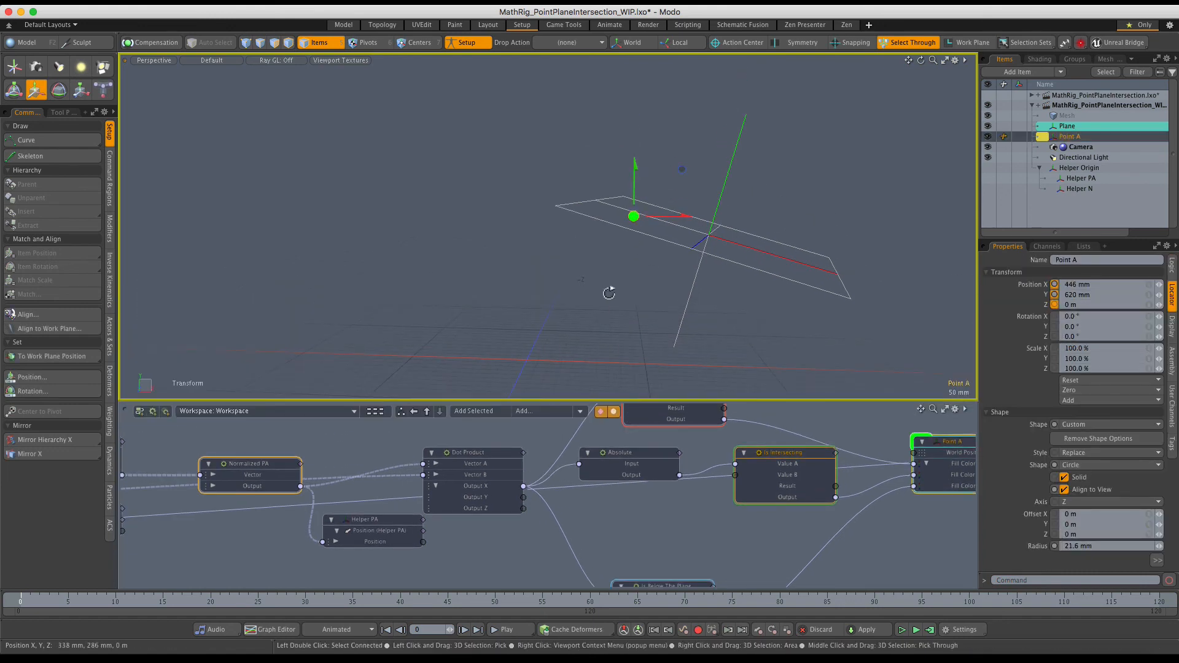
{"action": "mouse_move", "coordinate": [632, 216]}
{"action": "left_mouse_down"}
{"action": "mouse_move", "coordinate": [668, 127]}
{"action": "mouse_move", "coordinate": [635, 189]}
{"action": "mouse_move", "coordinate": [634, 217]}
{"action": "mouse_move", "coordinate": [667, 136]}
{"action": "mouse_move", "coordinate": [632, 212]}
{"action": "mouse_move", "coordinate": [651, 270]}
{"action": "mouse_move", "coordinate": [648, 210]}
{"action": "left_mouse_up"}
{"action": "left_click_drag", "start_coordinate": [670, 172], "coordinate": [589, 227]}
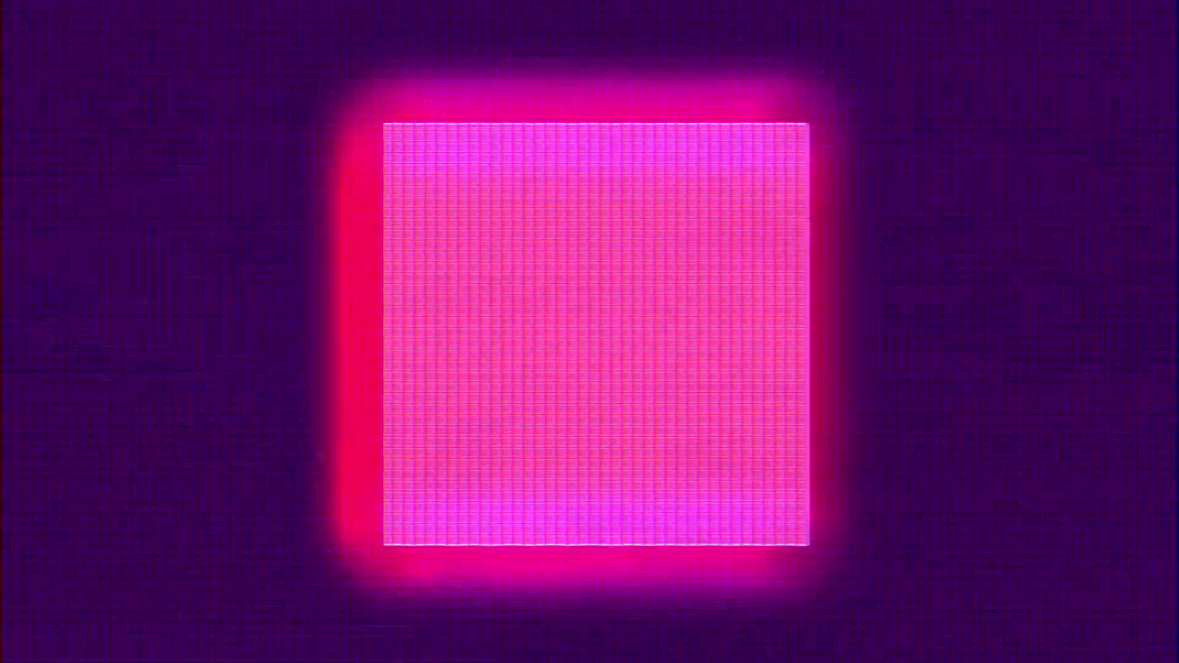